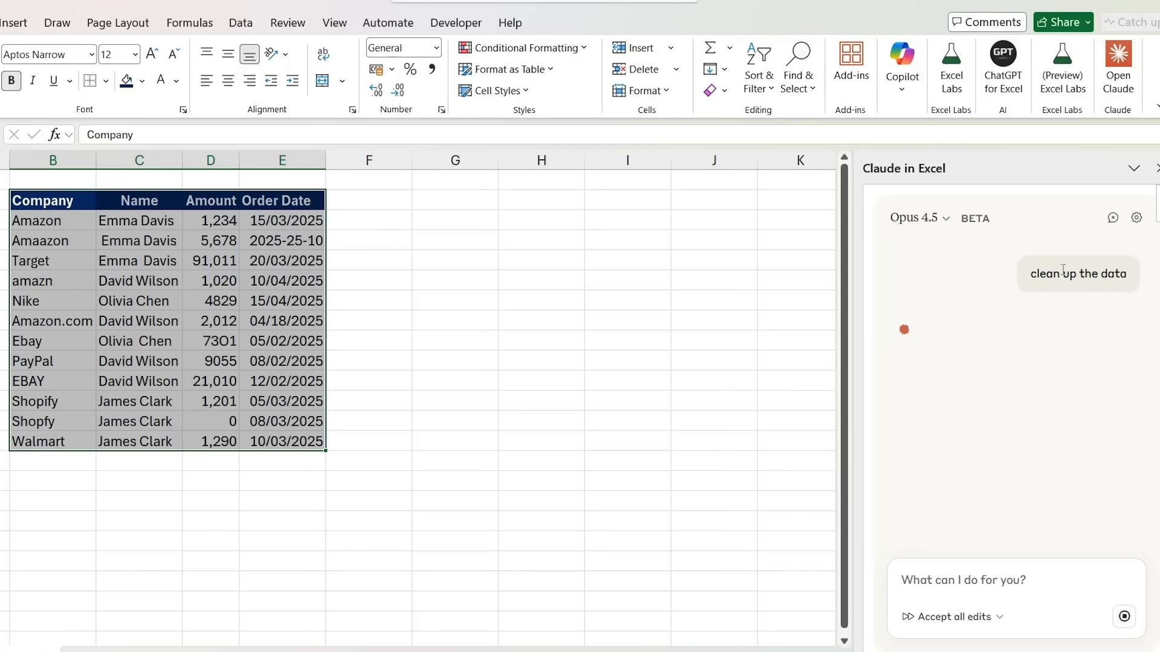
# - Review Claude's list of data quality issues and its summary of the cleanup applied to the table
pyautogui.click(946, 221)
pyautogui.click(1064, 241)
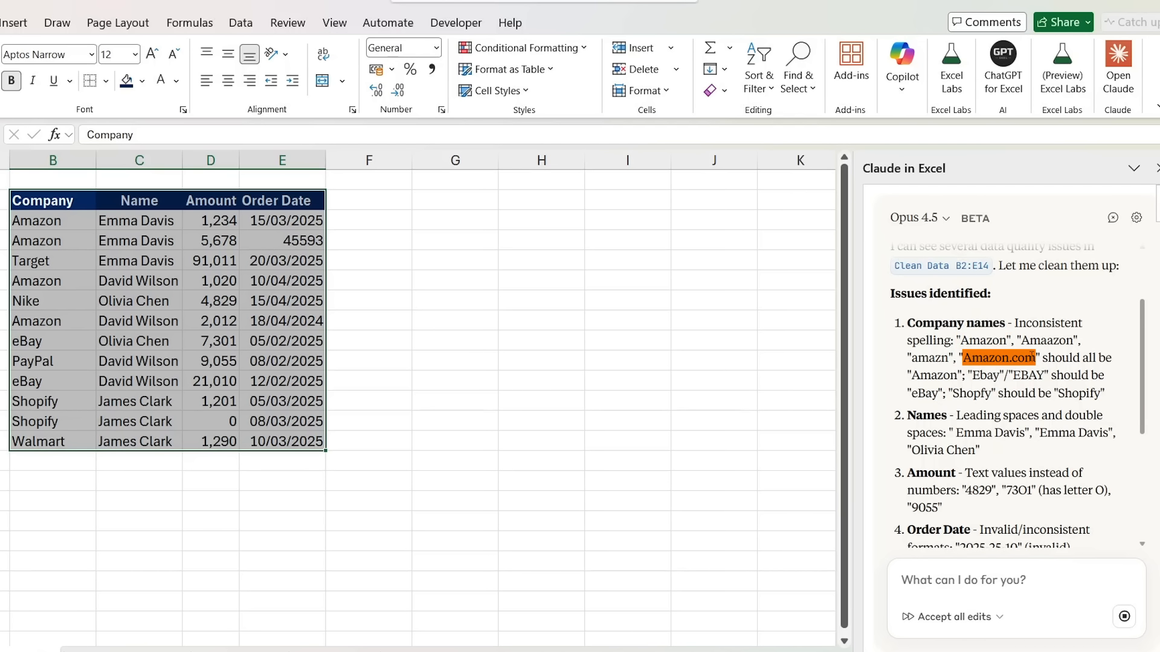
pyautogui.scroll(-2, 1027, 356)
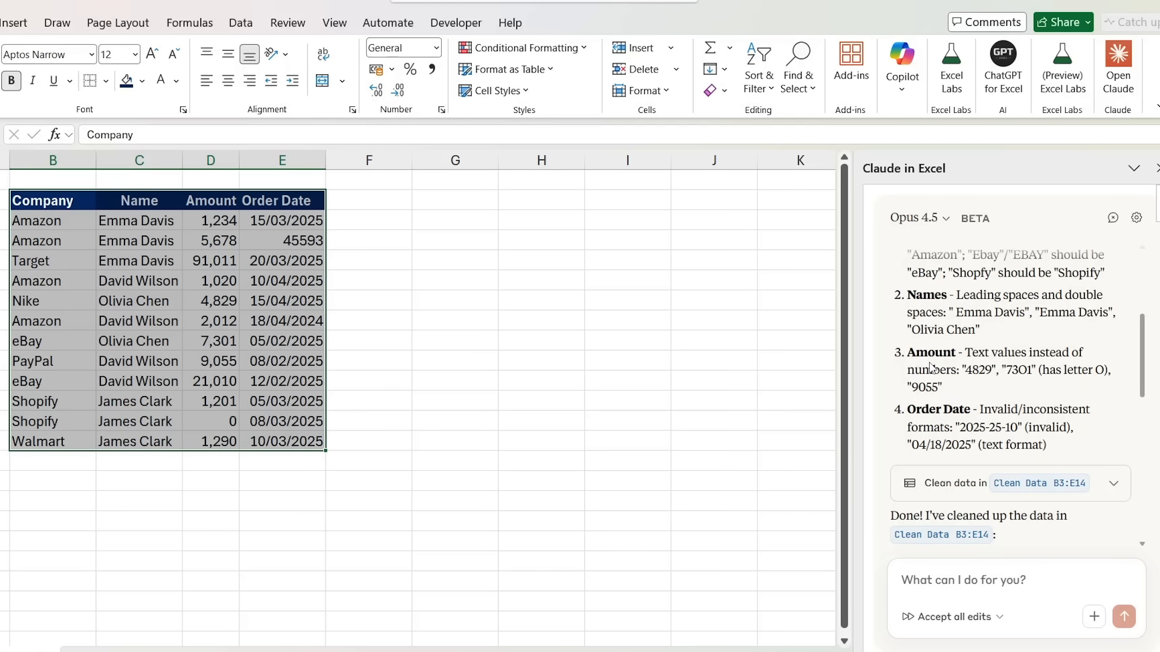
pyautogui.scroll(-1, 930, 367)
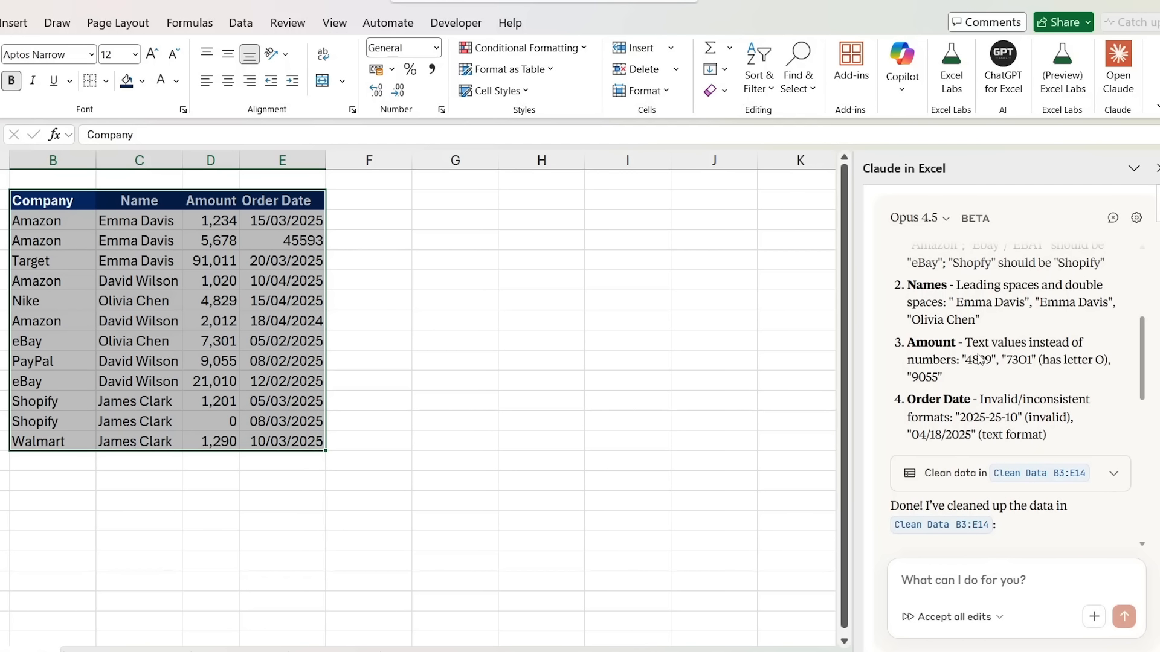
pyautogui.scroll(-10, 980, 358)
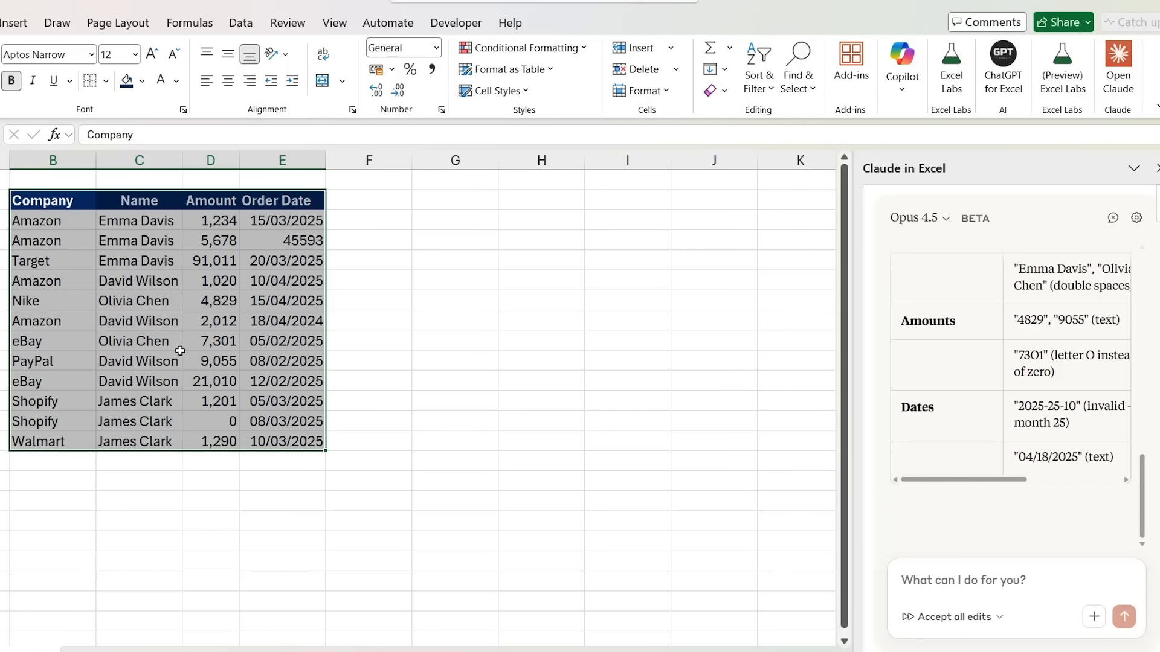
# - Ask Claude to format the dates in B2:E14 as day-month, like 25-Jan
pyautogui.click(178, 354)
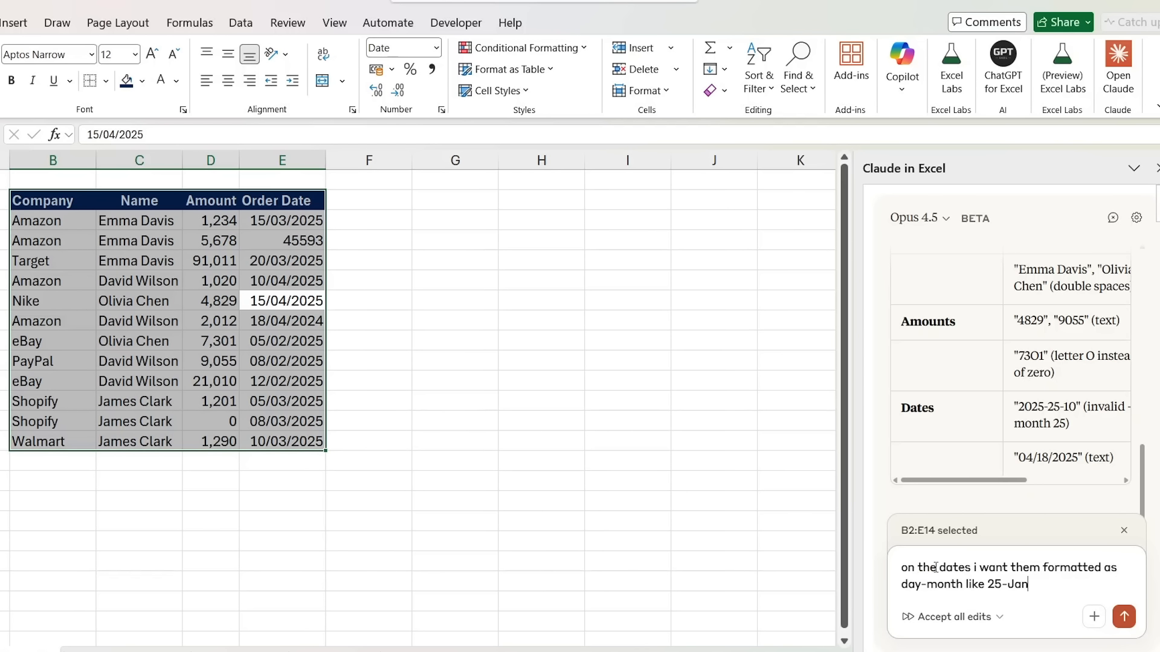
pyautogui.tripleClick(935, 568)
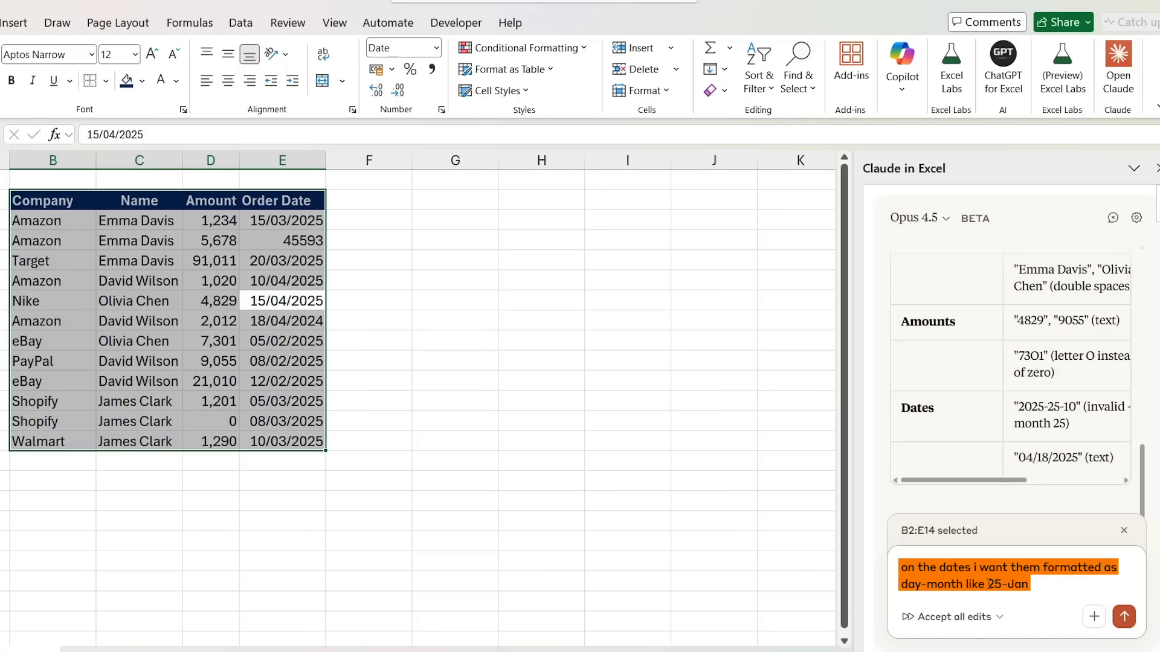
pyautogui.press('Return')
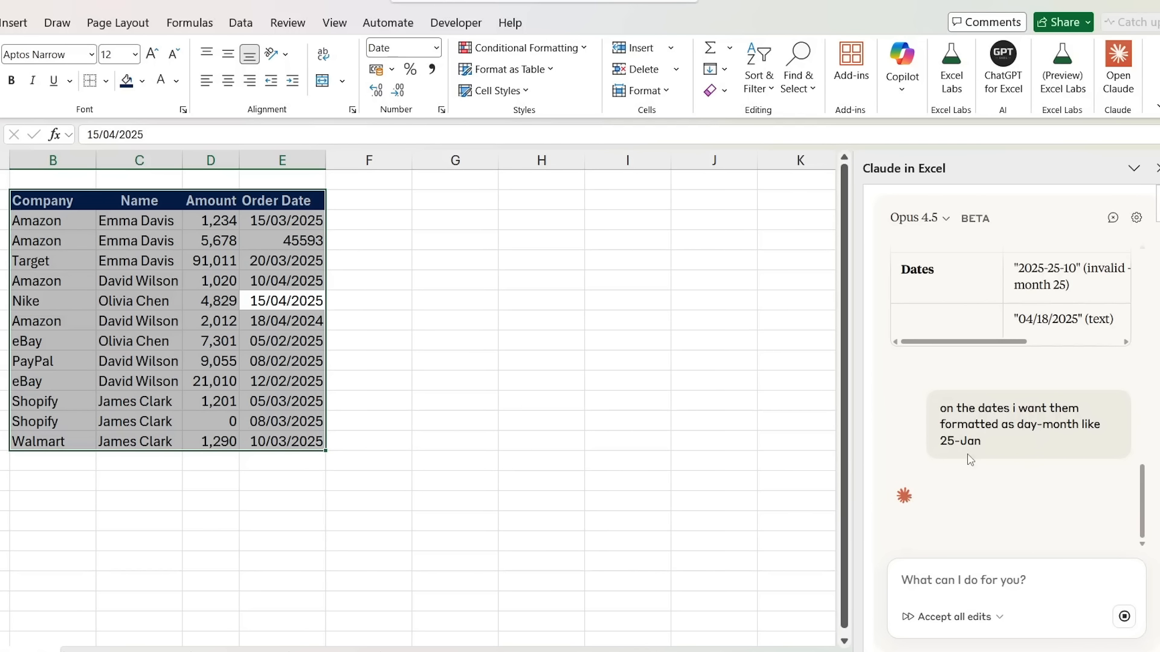
# - Check the reformatted Order Date column in the cleaned table
pyautogui.moveTo(282, 240); pyautogui.dragTo(255, 335)
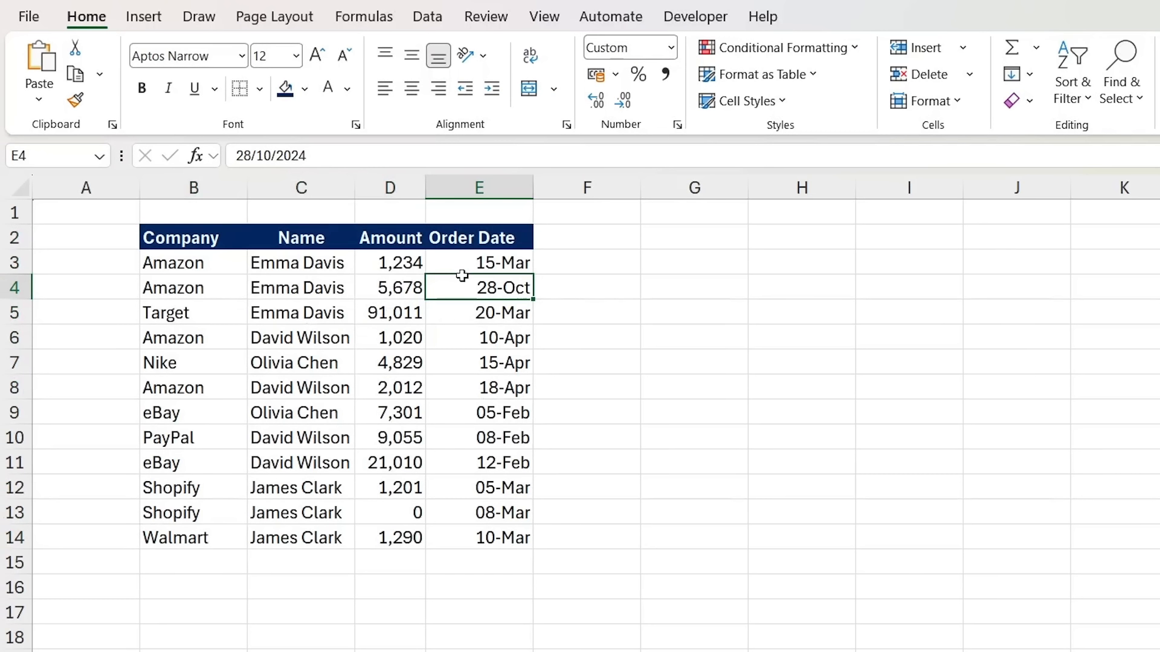
pyautogui.moveTo(445, 407); pyautogui.dragTo(462, 544)
pyautogui.click(513, 287)
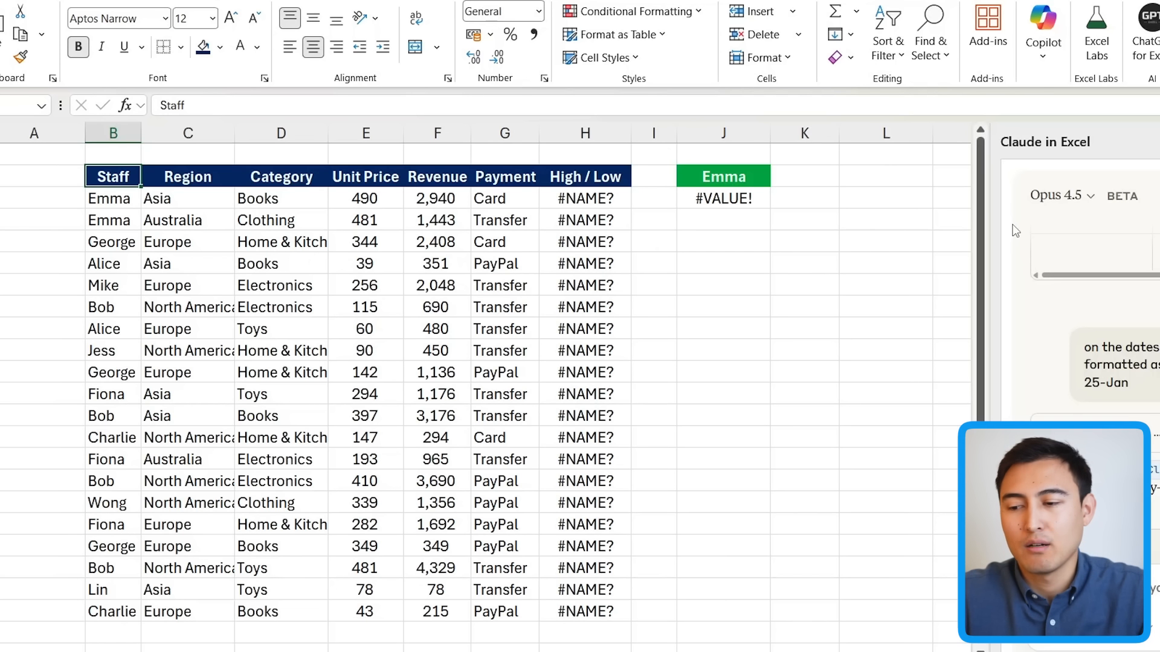
# - Examine the error cells in the High / Low column and in J3 on the formula debugging sheet
pyautogui.moveTo(554, 199); pyautogui.dragTo(616, 486)
pyautogui.click(553, 264)
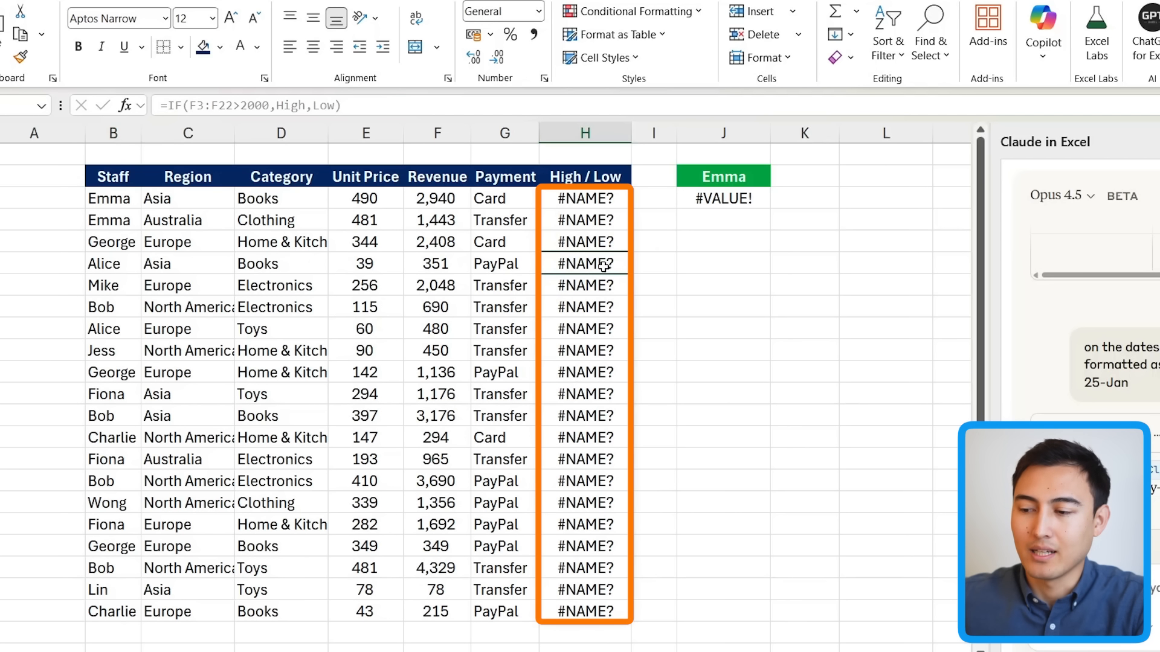
pyautogui.click(737, 196)
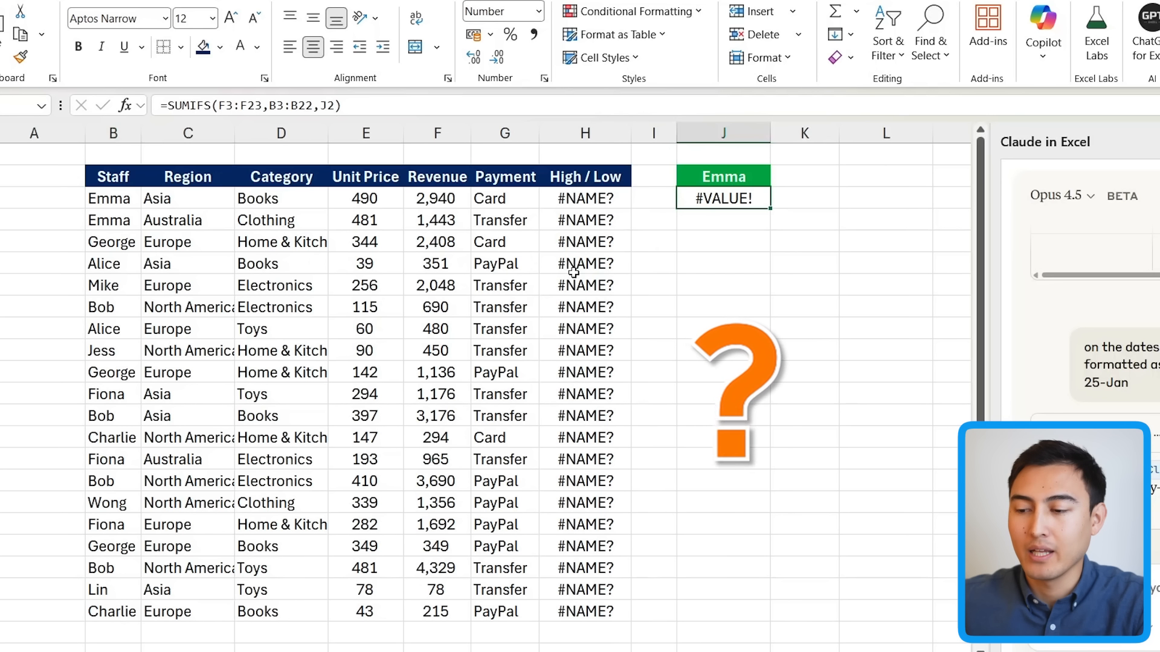
# - Inspect the IF formula in H3, including its cell range and its value-if-true argument, without changing it
pyautogui.click(615, 203)
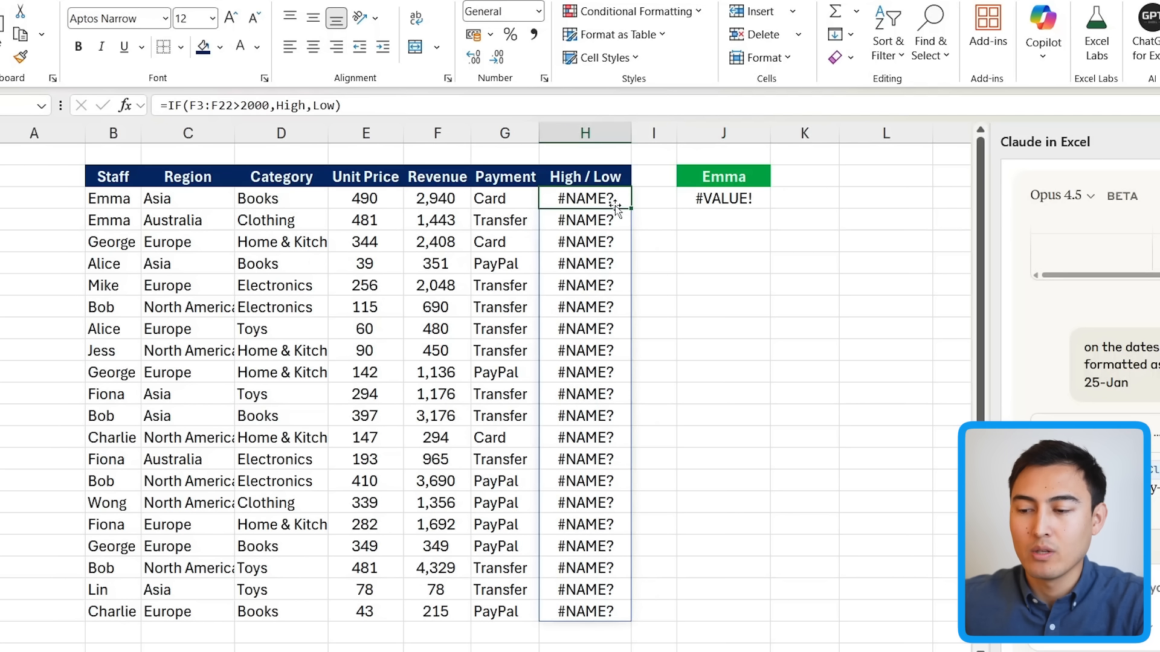
pyautogui.click(374, 103)
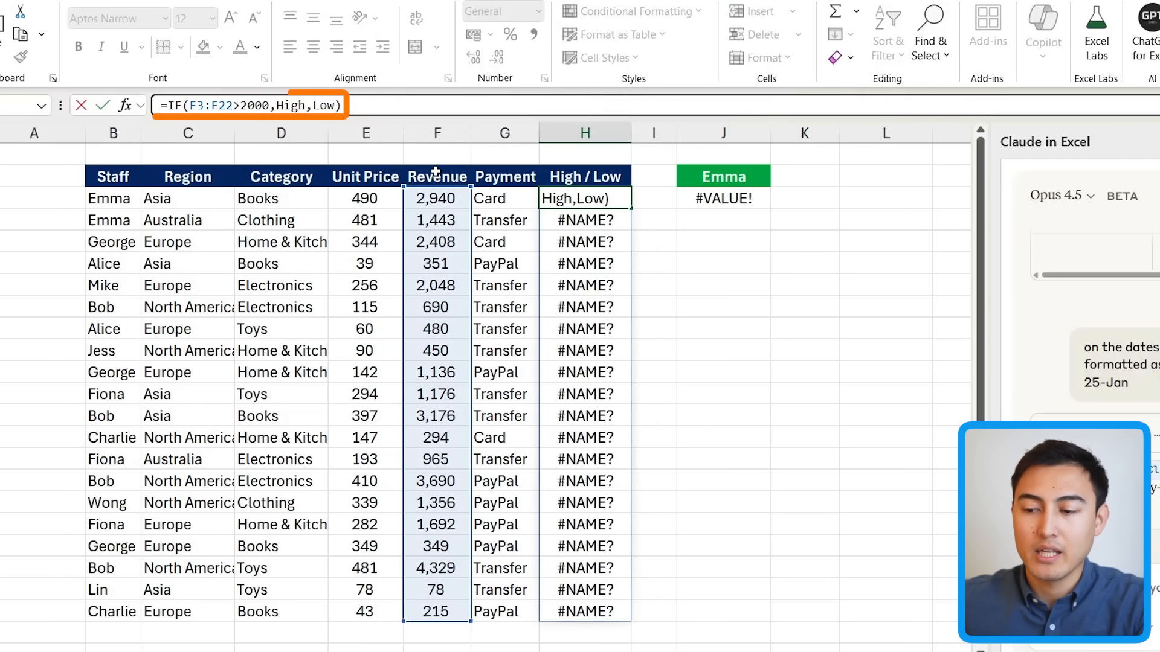
pyautogui.click(278, 105)
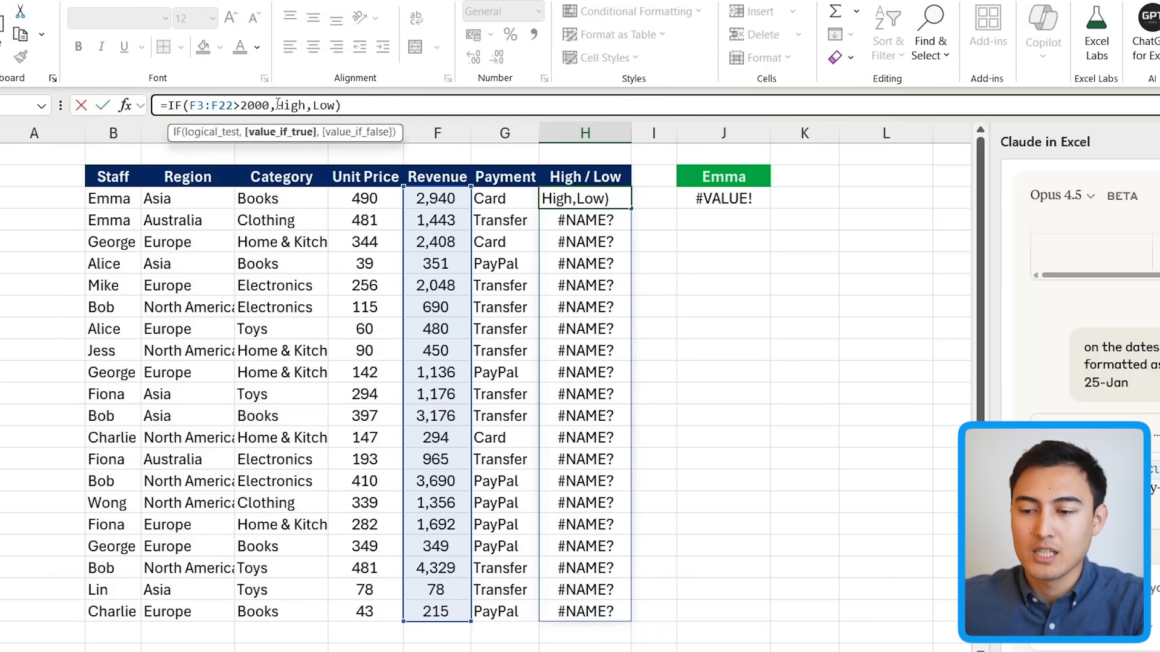
pyautogui.click(386, 134)
pyautogui.click(282, 105)
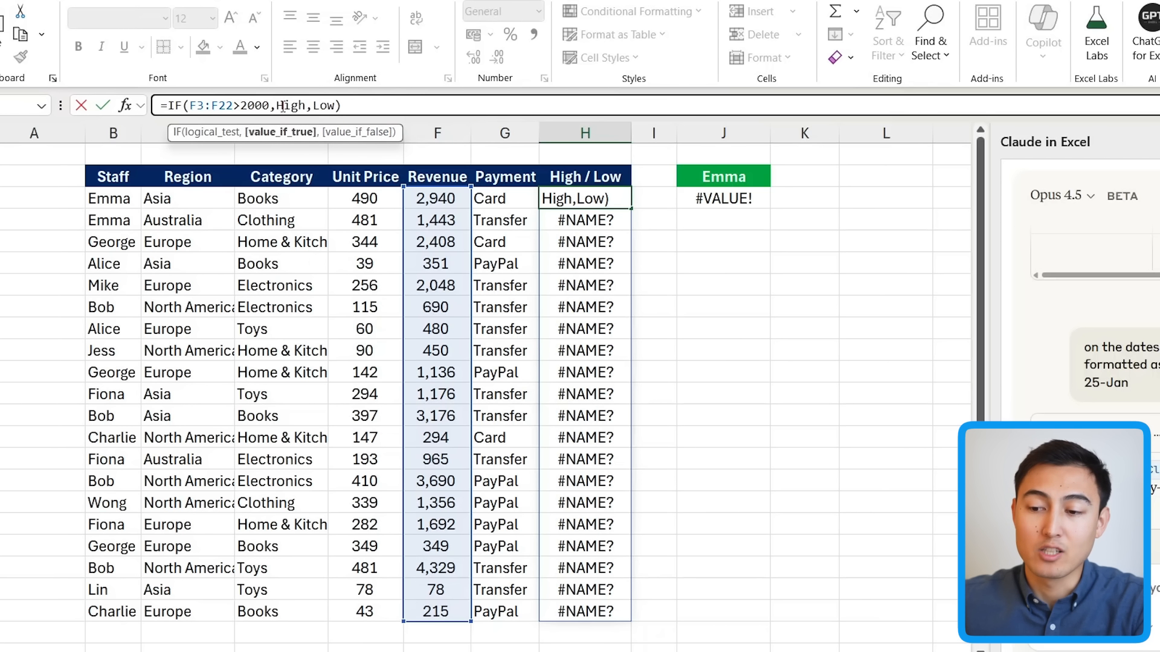
pyautogui.press('Escape')
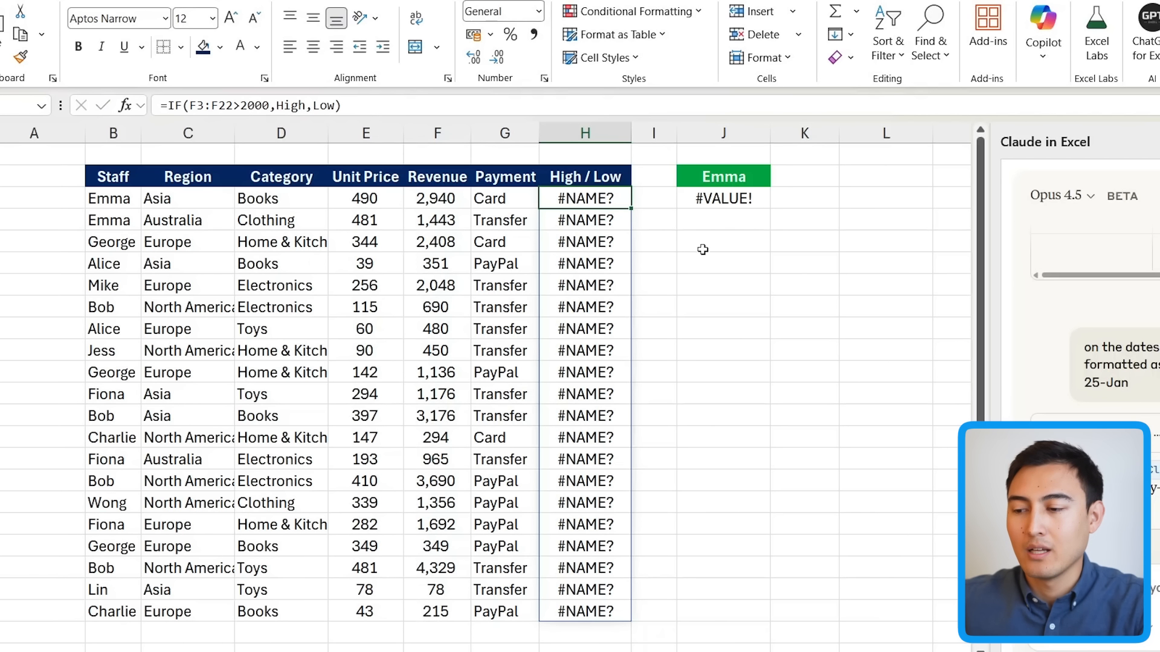
# - Inspect the SUMIFS formula in J3 and the ranges it references
pyautogui.click(740, 205)
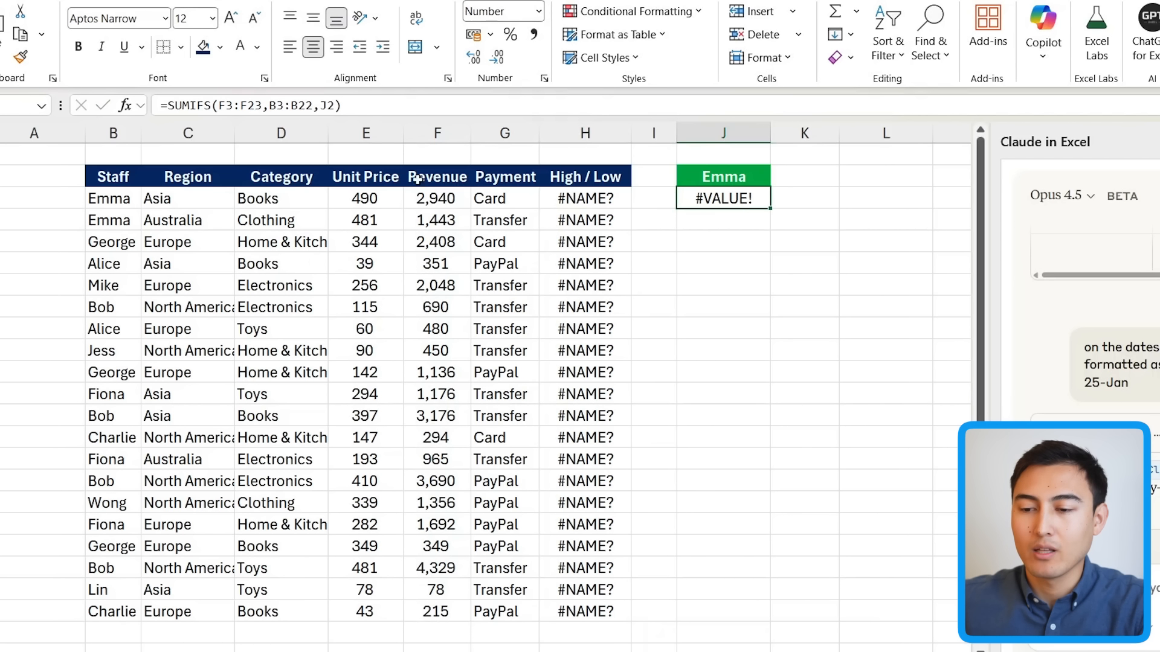
pyautogui.click(367, 115)
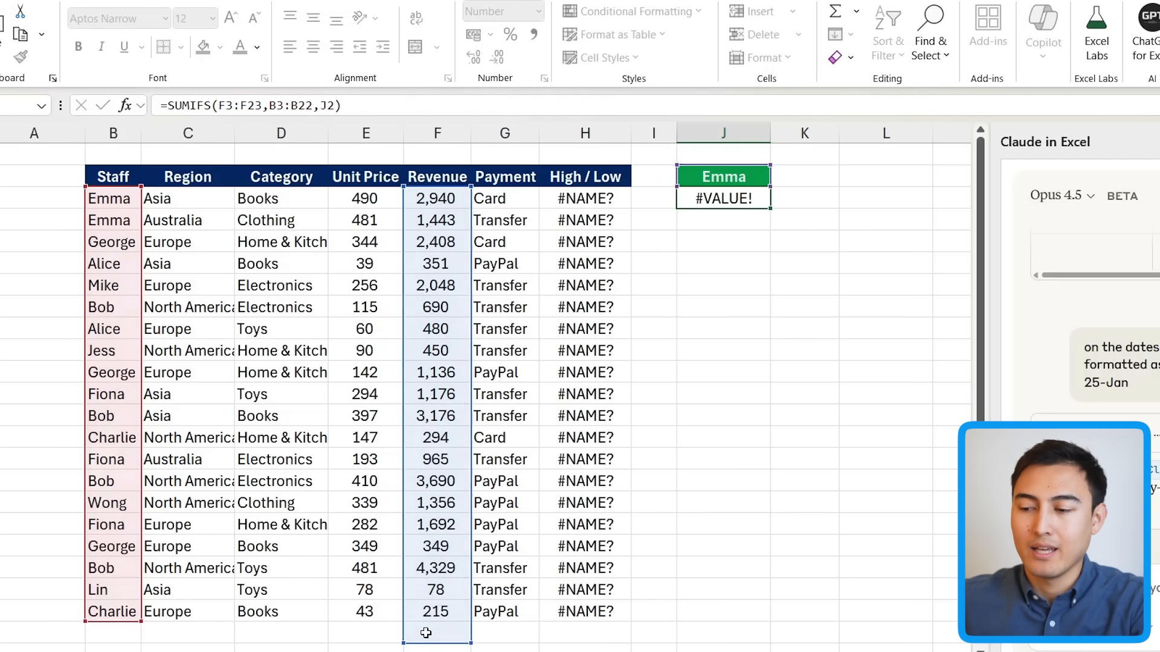
pyautogui.hotkey('ctrl', 'Return')
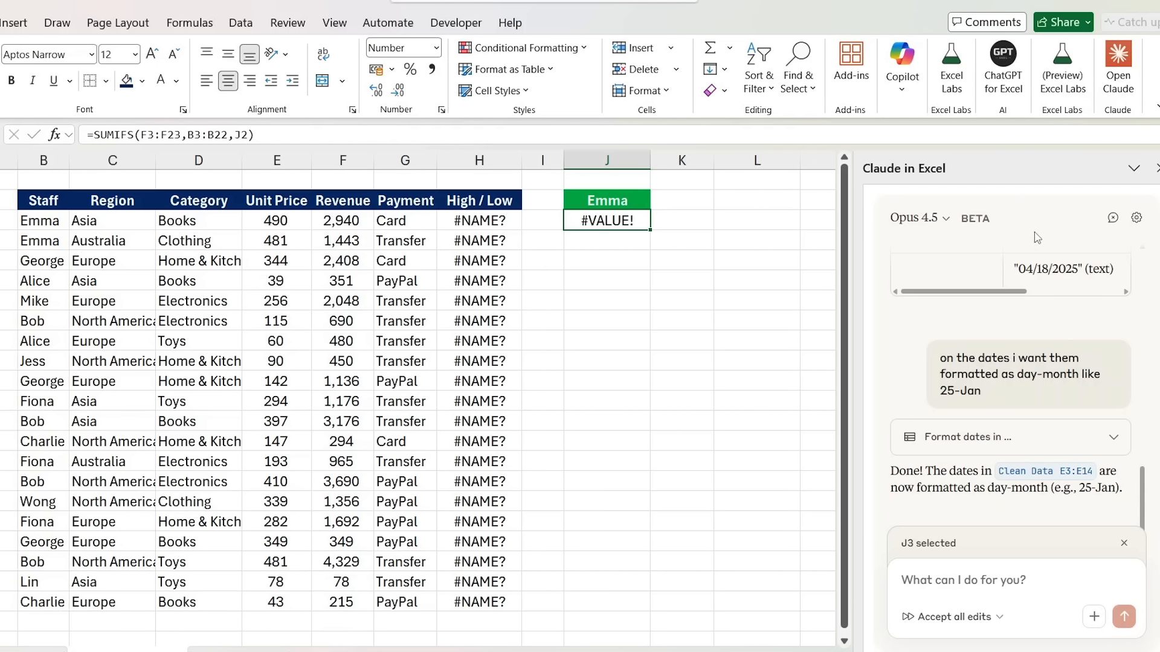
# - Start a new Claude chat and send the request "debug the formulas in this sheet"
pyautogui.click(1113, 219)
pyautogui.click(1100, 464)
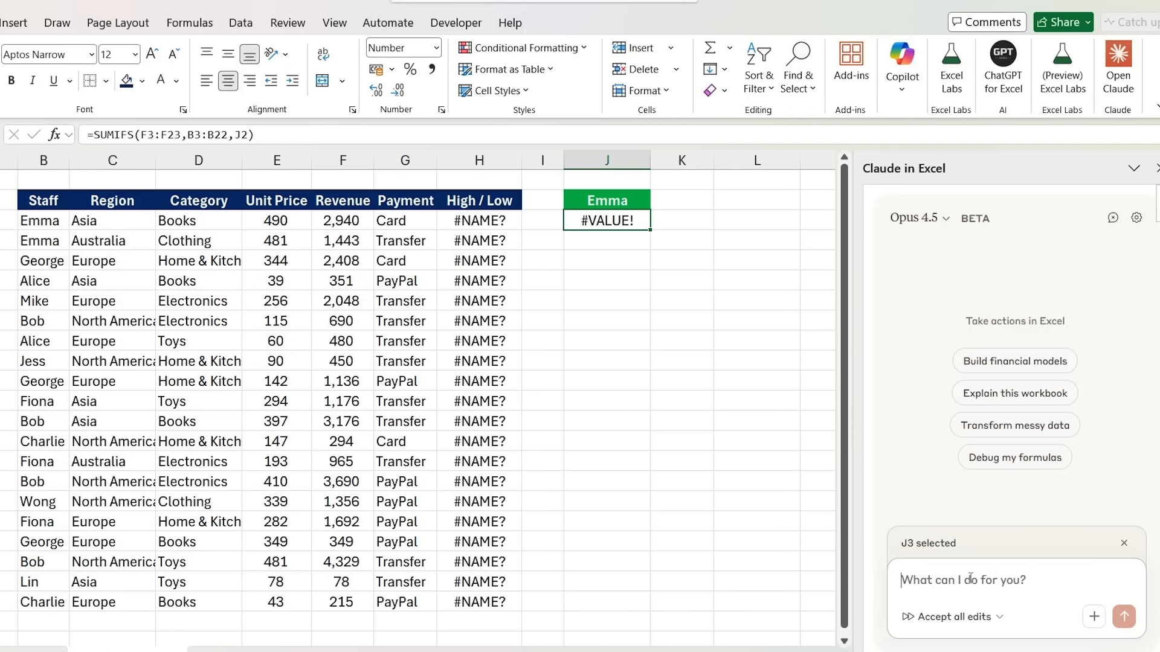
pyautogui.write('debug the for')
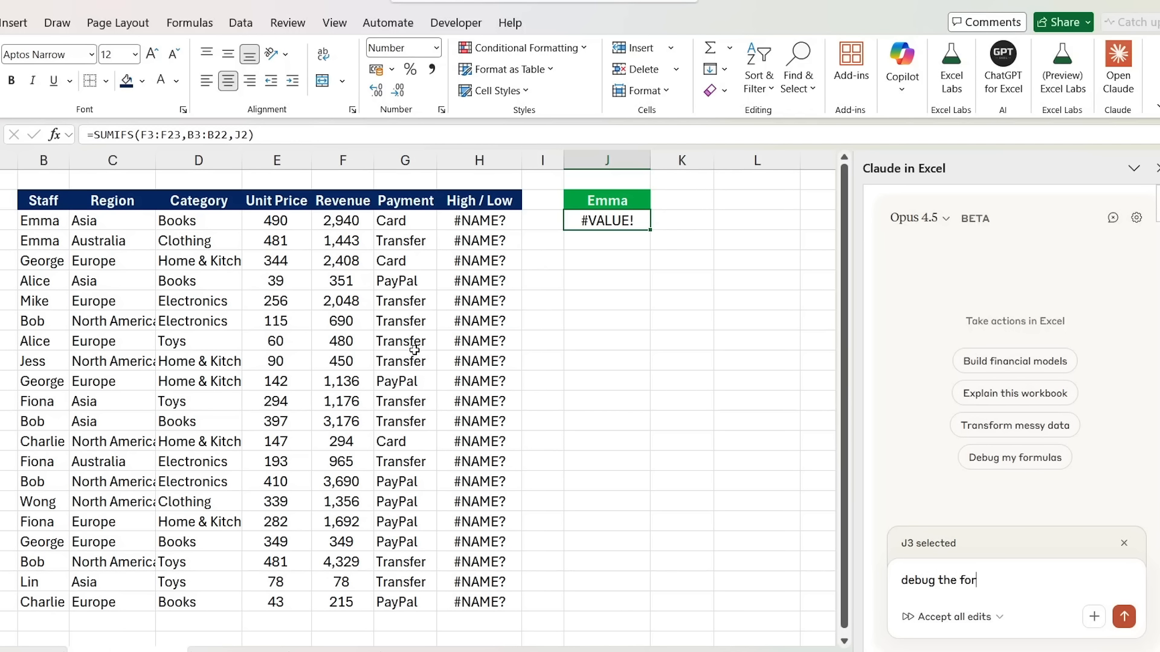
pyautogui.write('mulas in this sheet')
pyautogui.press('Return')
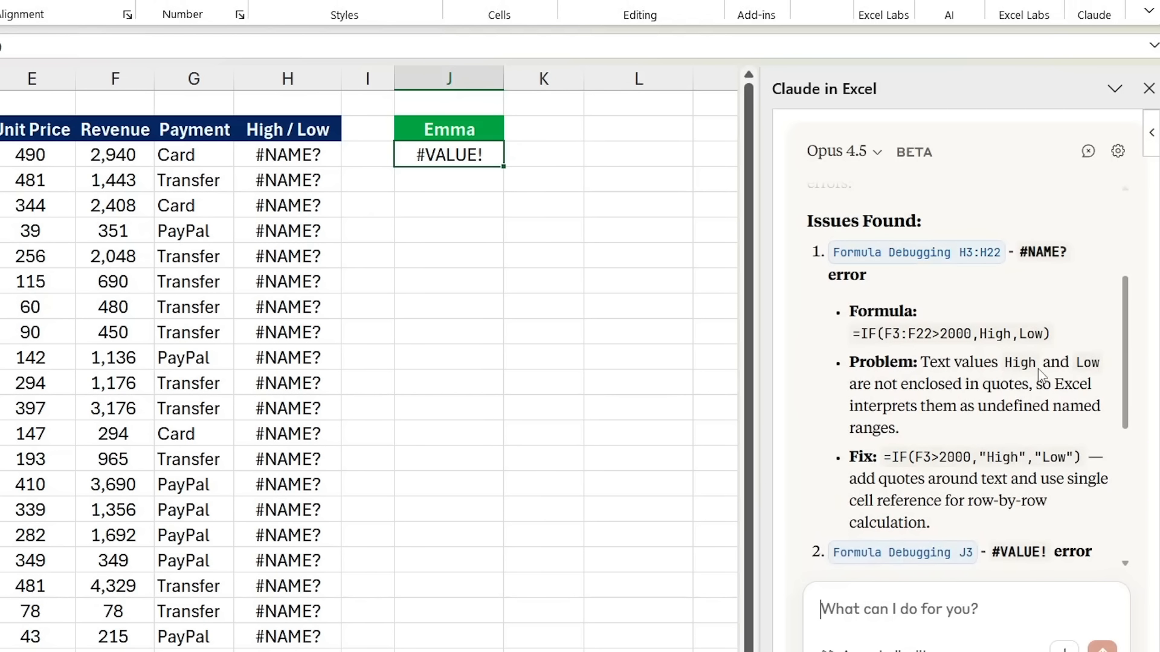
# - Read Claude's explanation and proposed fix for the IF formula error in H3:H22
pyautogui.moveTo(874, 385); pyautogui.dragTo(1028, 385)
pyautogui.scroll(-2, 992, 409)
pyautogui.click(963, 407)
pyautogui.moveTo(929, 389); pyautogui.dragTo(962, 417)
pyautogui.click(963, 418)
# - Read Claude's explanation and proposed fix for the SUMIFS formula error in J3
pyautogui.scroll(-3, 964, 421)
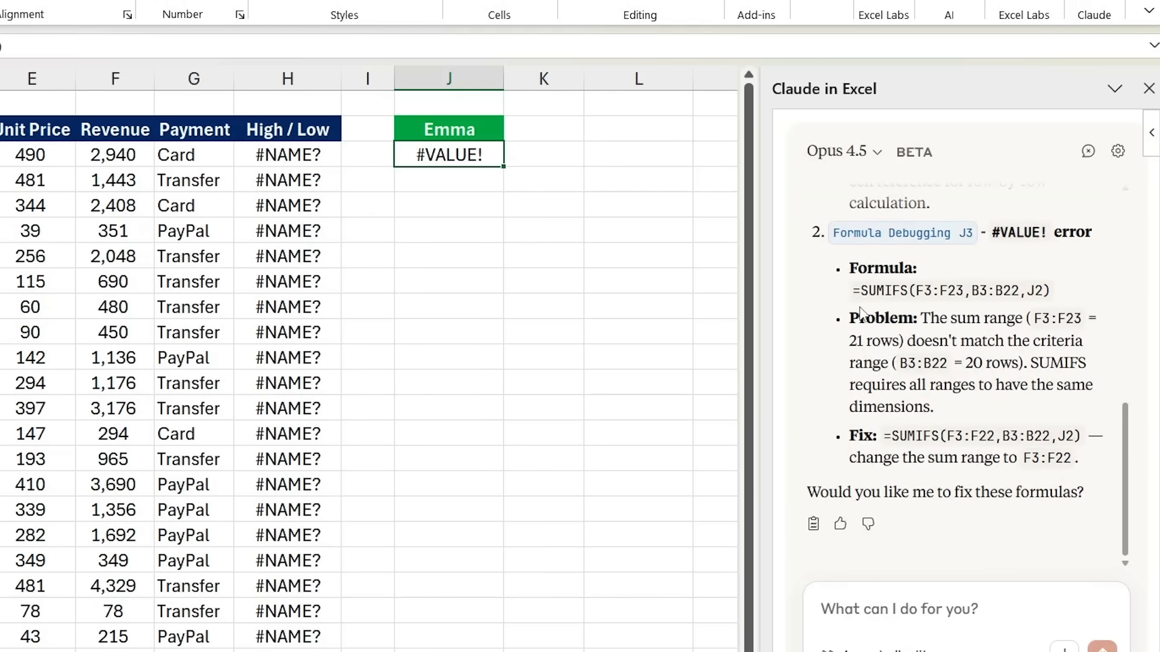
pyautogui.moveTo(926, 320); pyautogui.dragTo(967, 361)
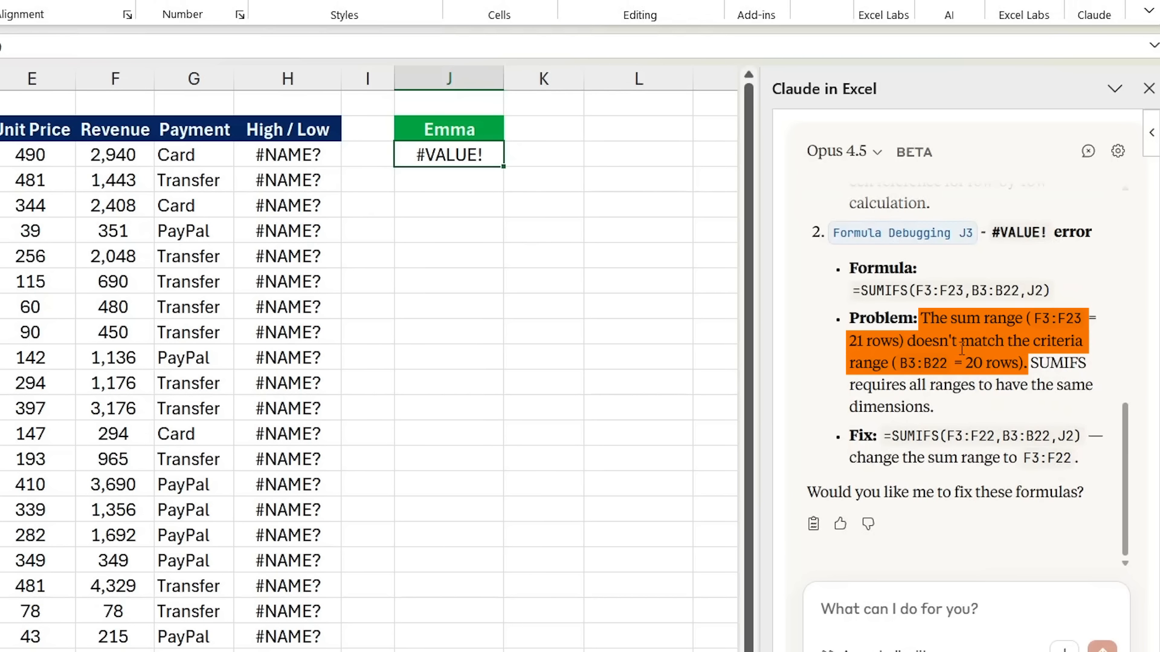
pyautogui.click(895, 360)
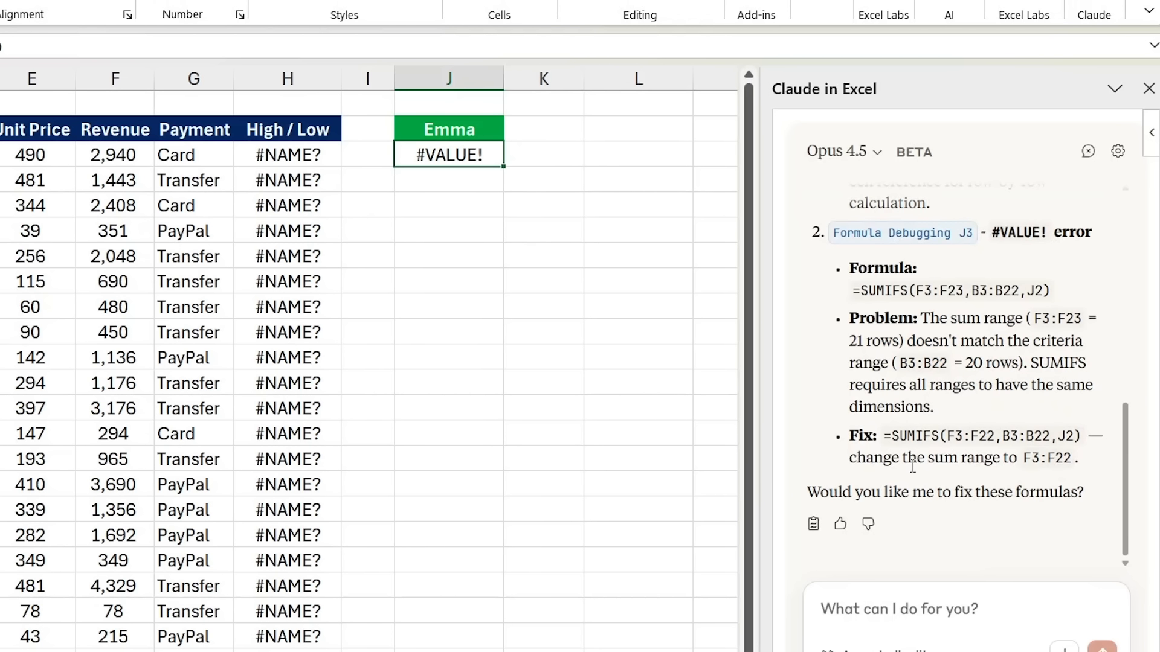
# - Reply to Claude with "yes make the changes" so both formulas get fixed
pyautogui.click(893, 604)
pyautogui.write('yes m')
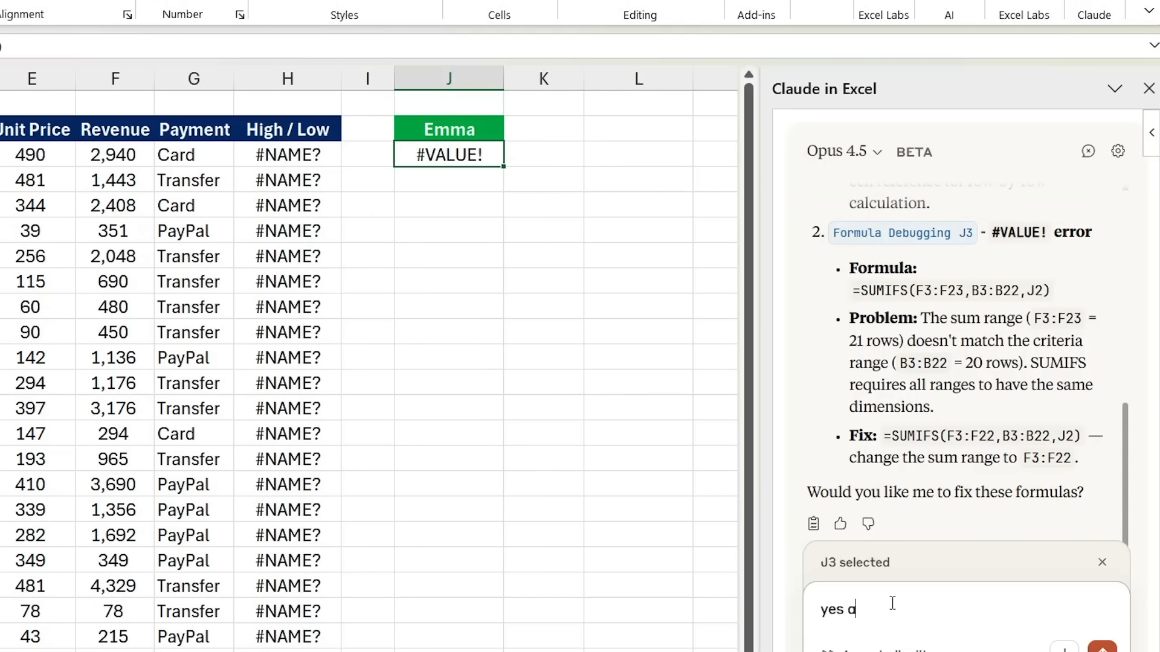
pyautogui.write('ake th')
pyautogui.write('e changes')
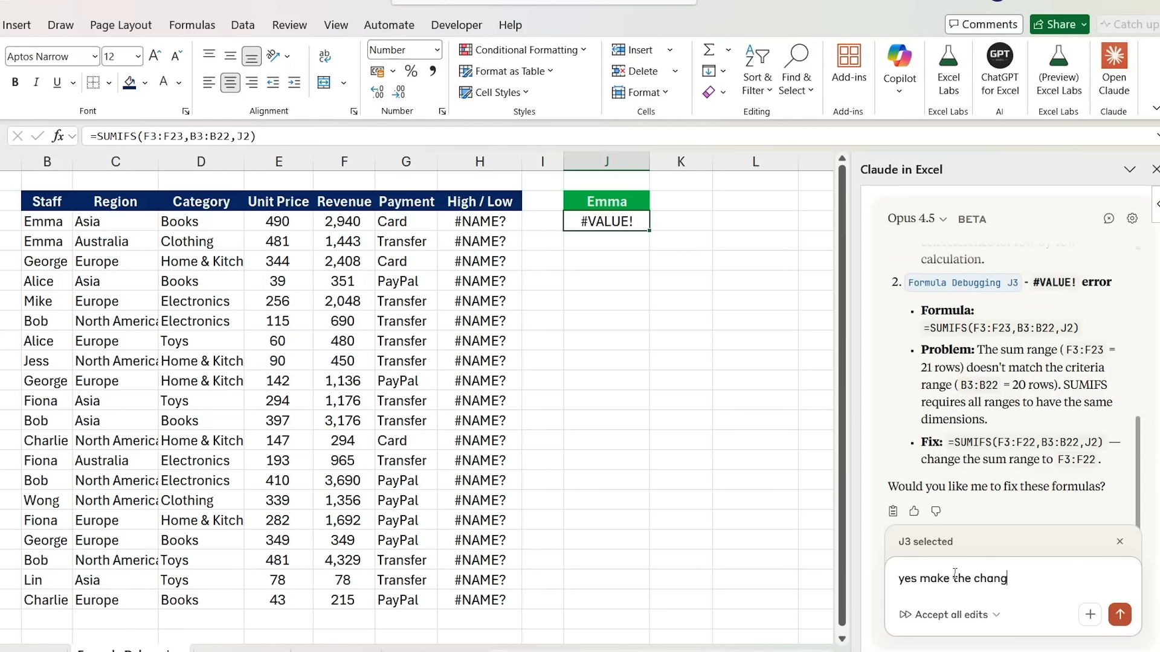
pyautogui.press('Return')
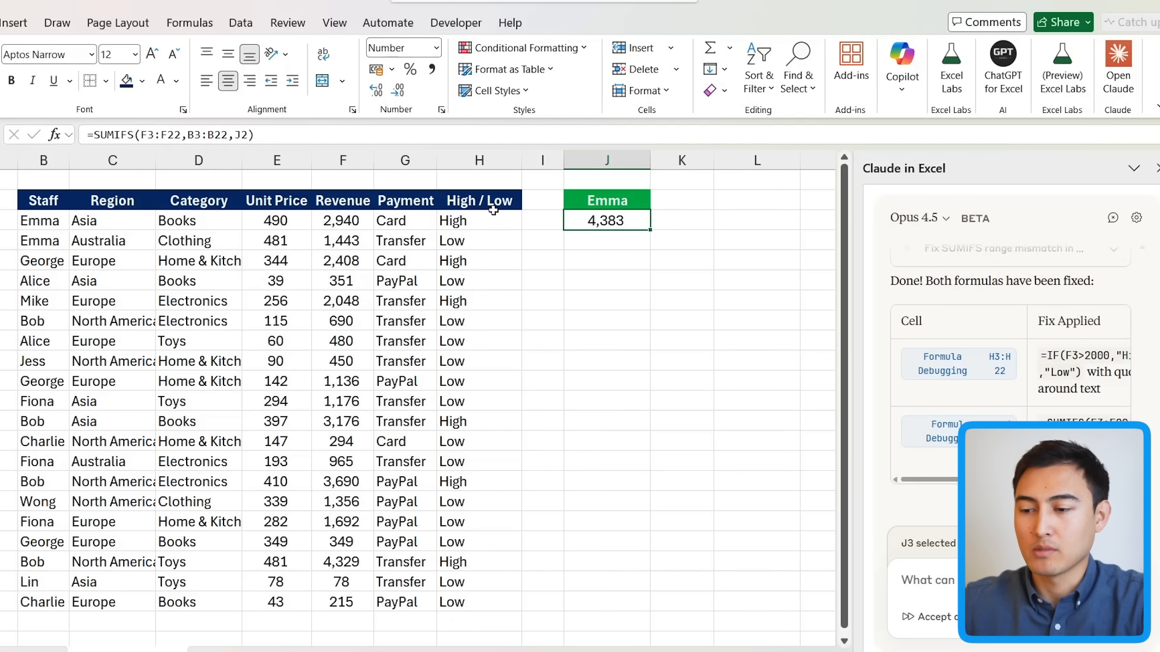
# - Check the corrected formulas in H3 and J3
pyautogui.click(494, 220)
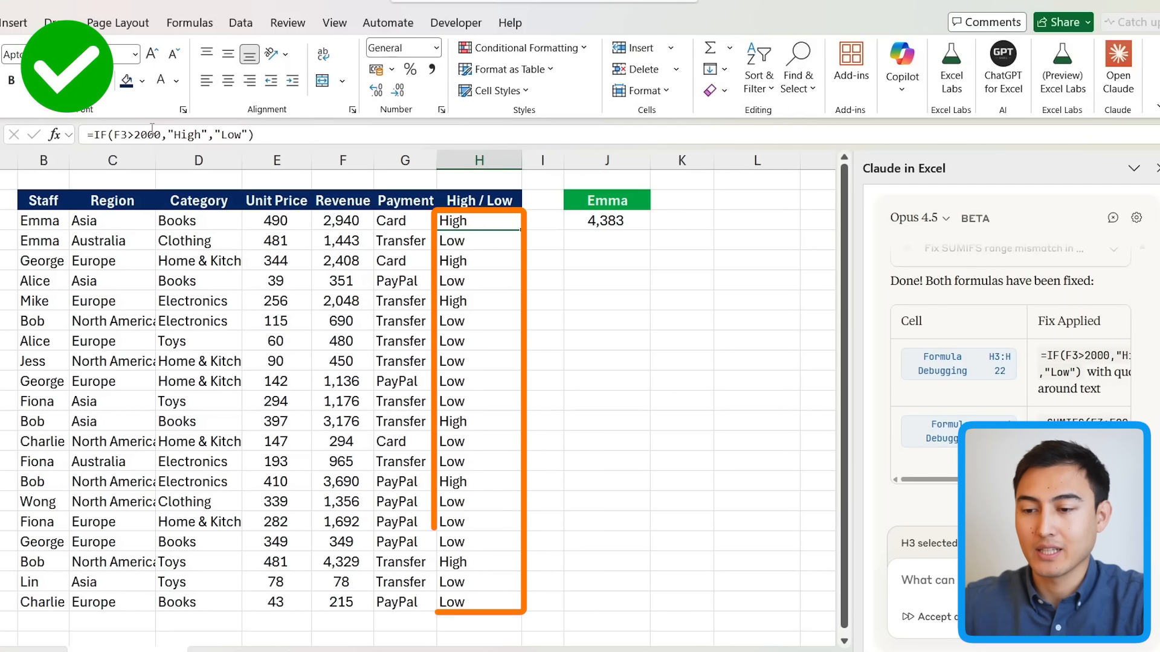
pyautogui.click(582, 219)
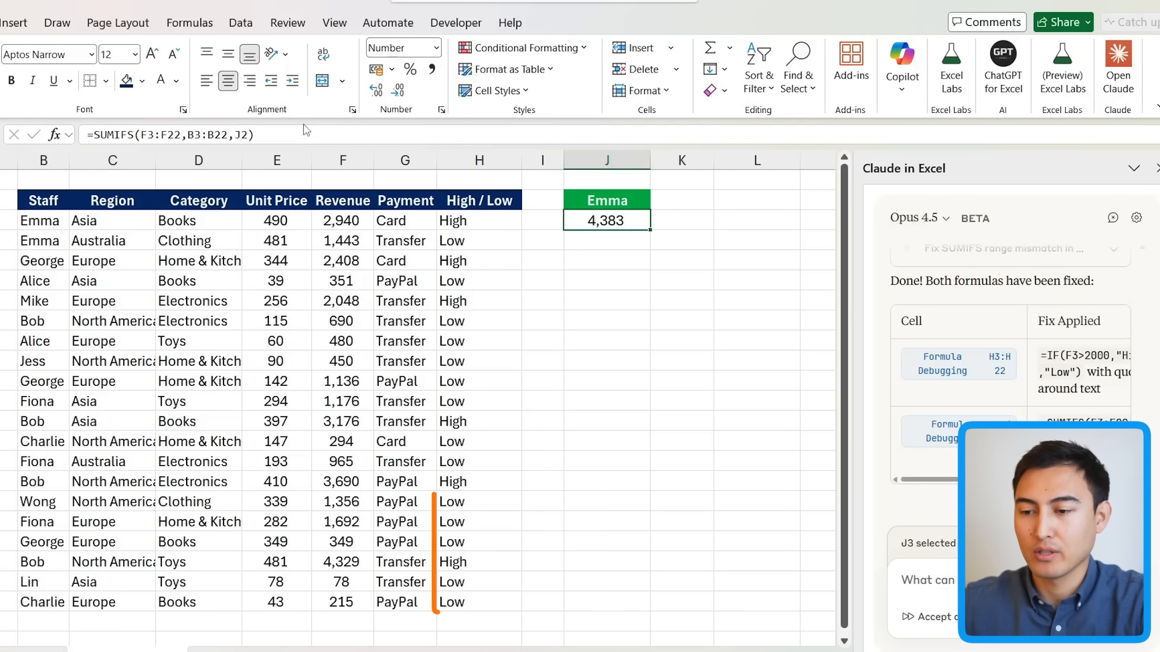
pyautogui.click(426, 136)
# - Ask Claude for an amortization table for a $600k 20 year mortgage with 5% interest, showing outstanding balance and principal vs interest
pyautogui.moveTo(312, 611)
pyautogui.mouseDown()
pyautogui.moveTo(308, 634)
pyautogui.moveTo(309, 613)
pyautogui.mouseUp()
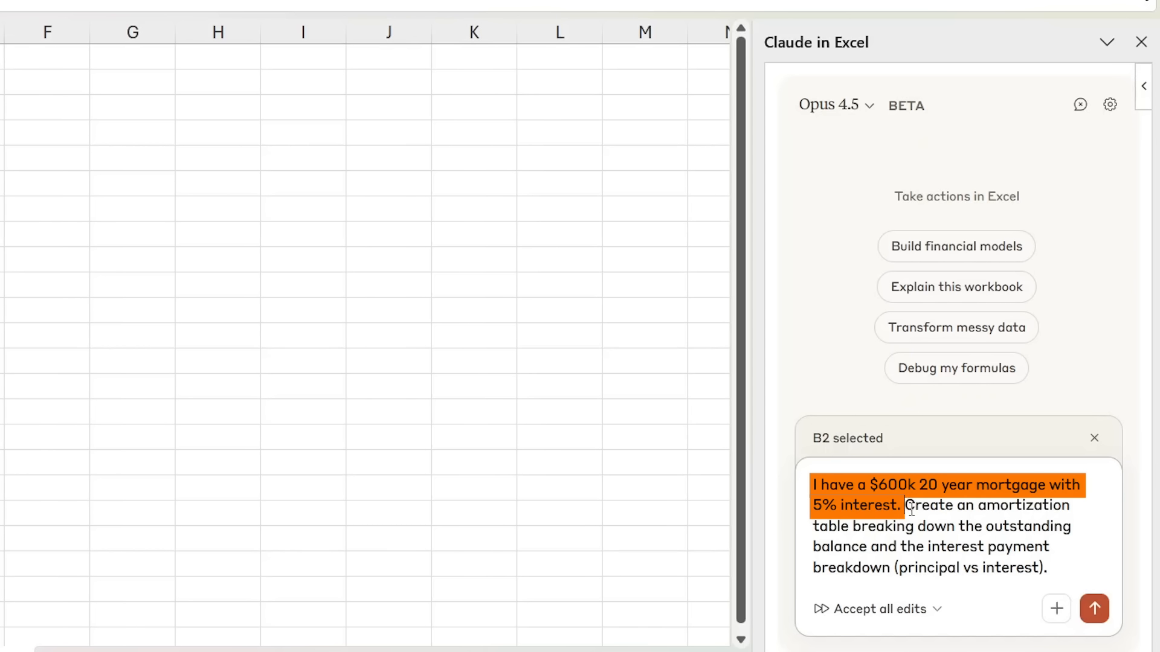
pyautogui.moveTo(908, 506); pyautogui.dragTo(965, 527)
pyautogui.click(966, 527)
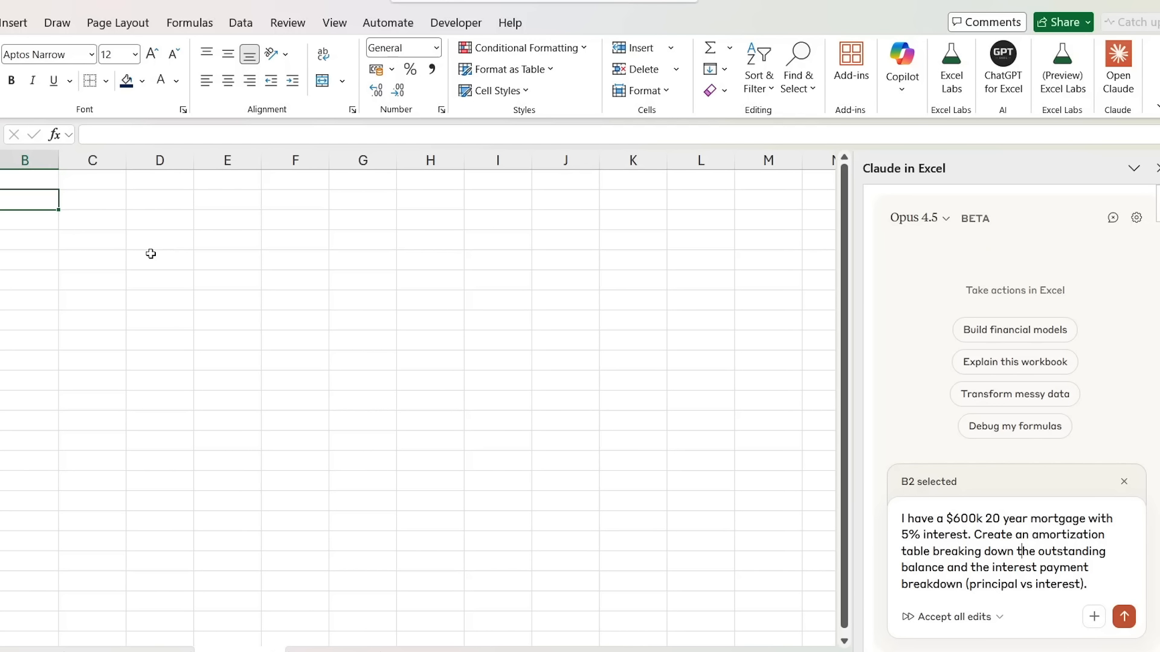
pyautogui.press('Return')
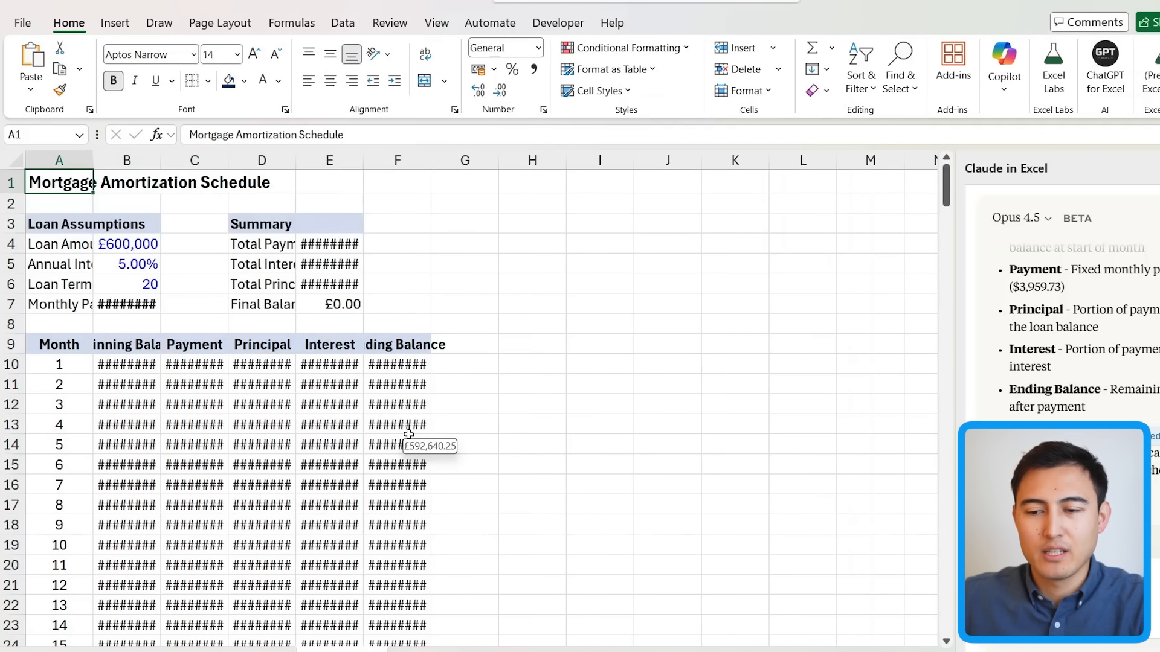
# - Widen columns A through F so the amounts show in full, and fit column B to its Beginning Balance header
pyautogui.moveTo(66, 162); pyautogui.dragTo(410, 151)
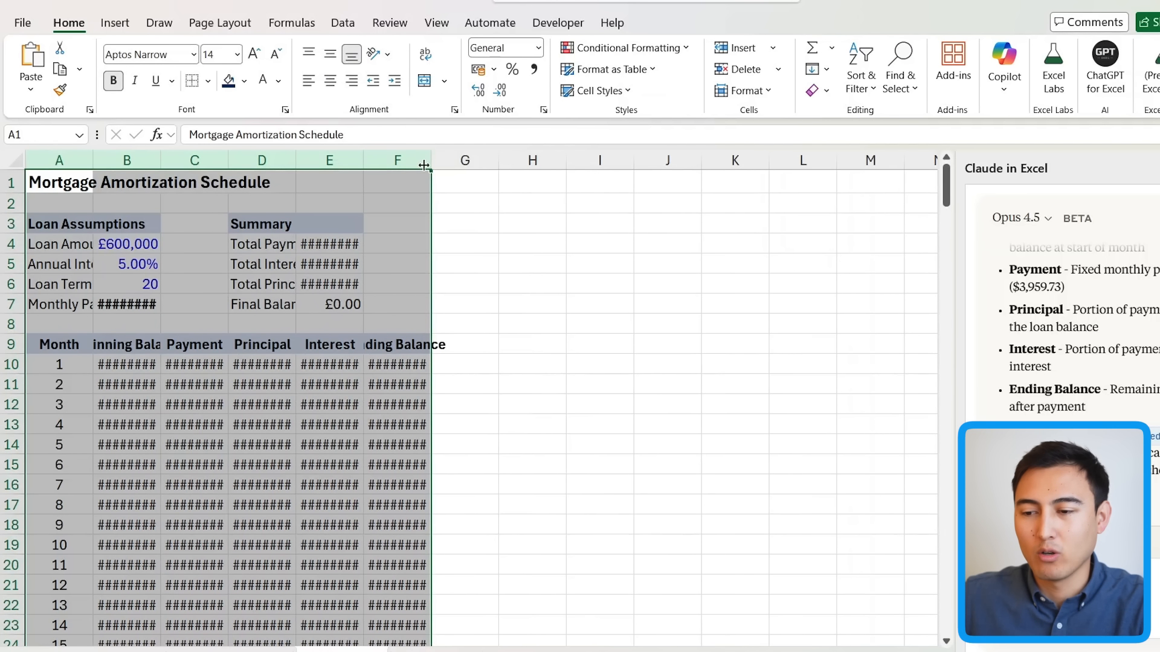
pyautogui.rightClick(425, 162)
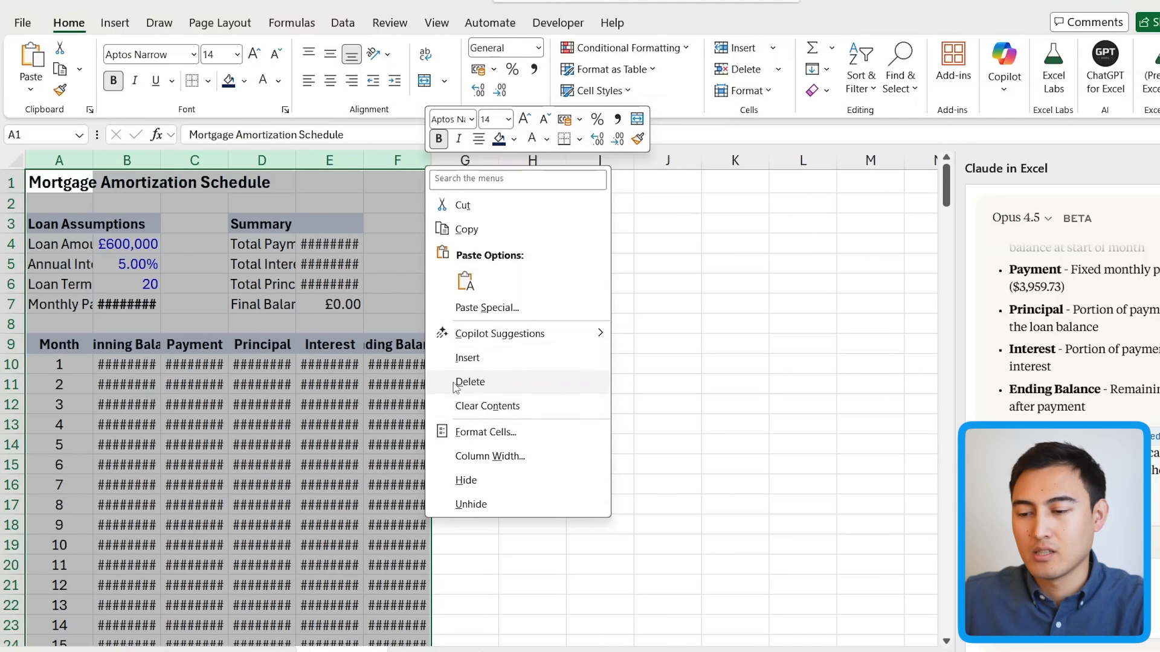
pyautogui.click(490, 457)
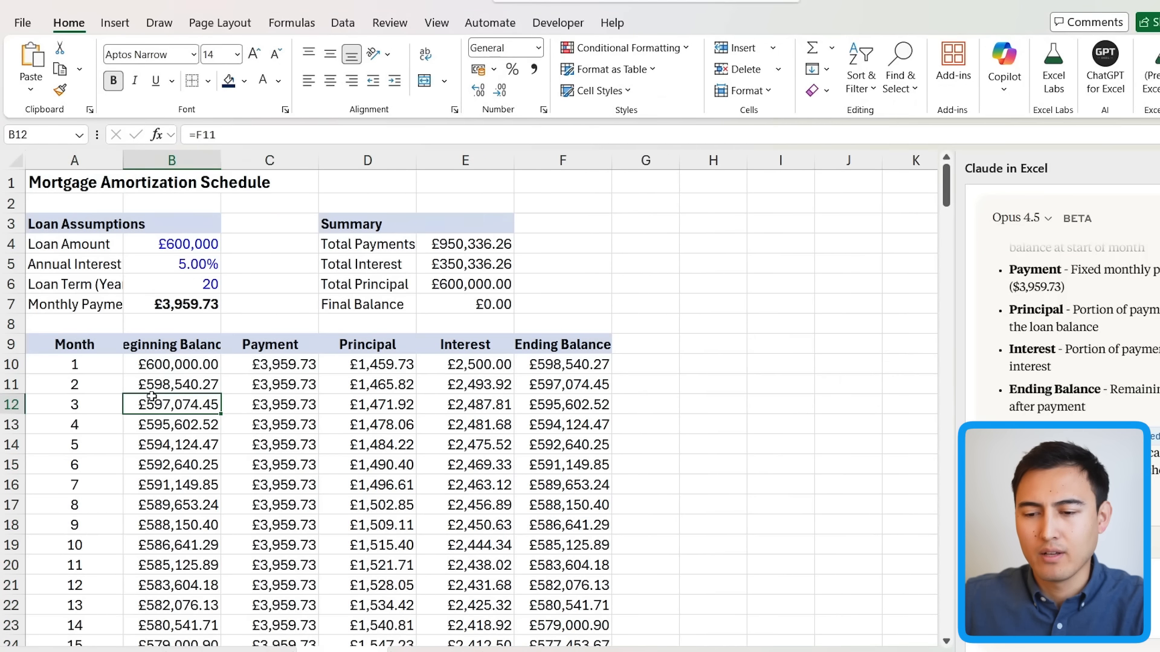
pyautogui.click(156, 404)
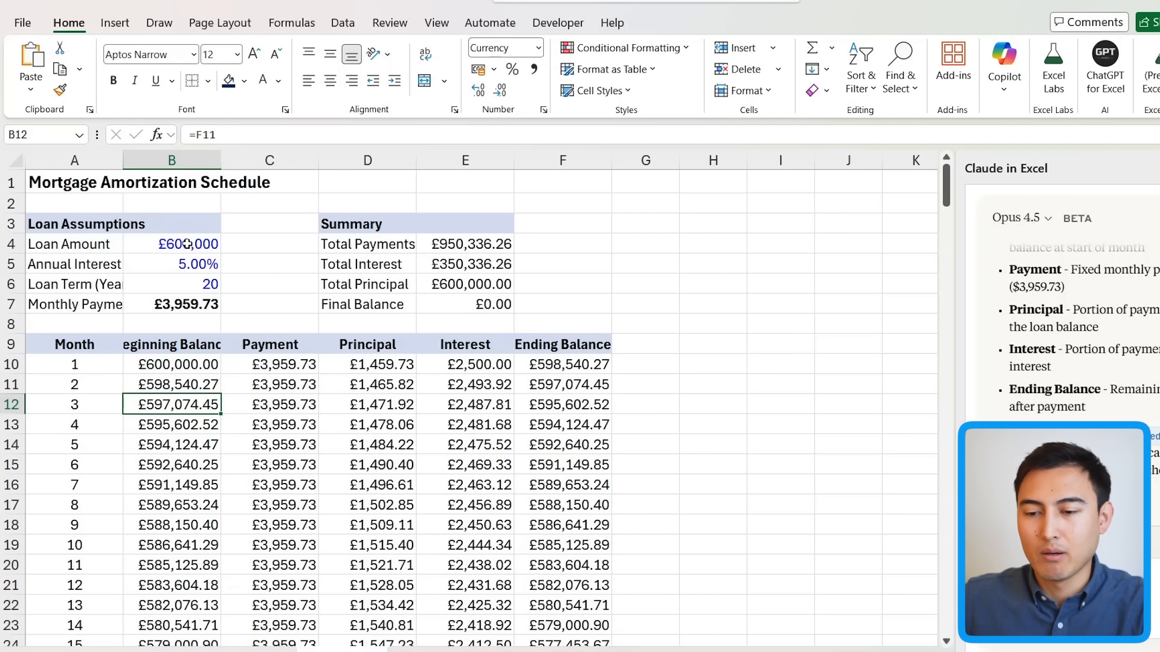
pyautogui.scroll(15, 1021, 365)
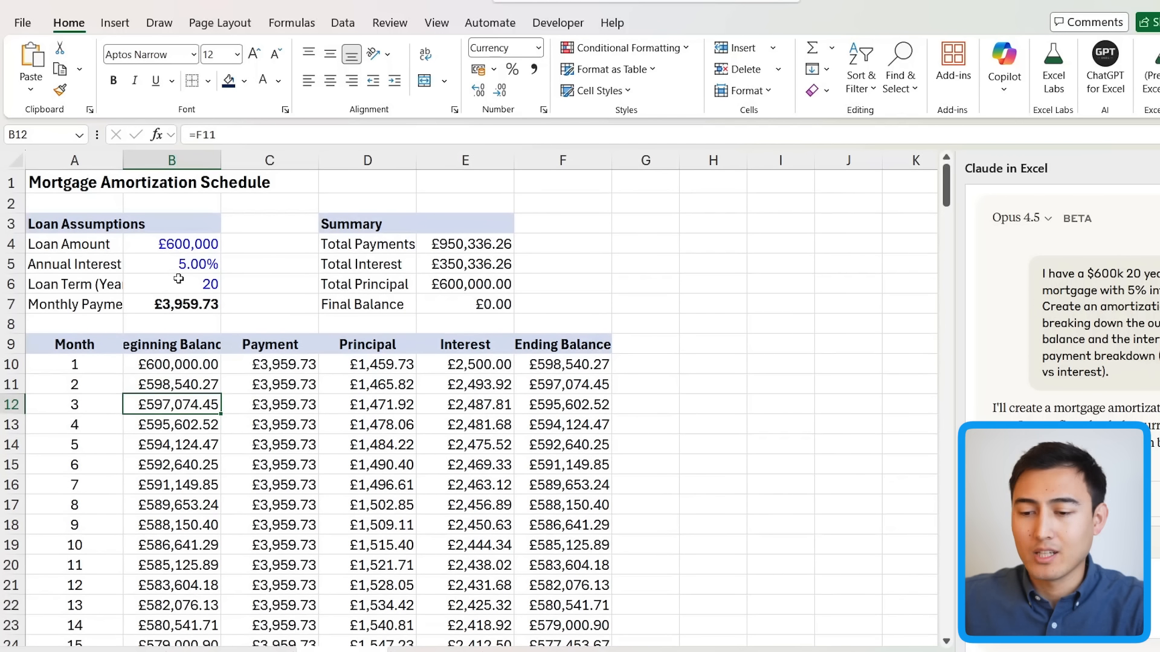
pyautogui.doubleClick(221, 156)
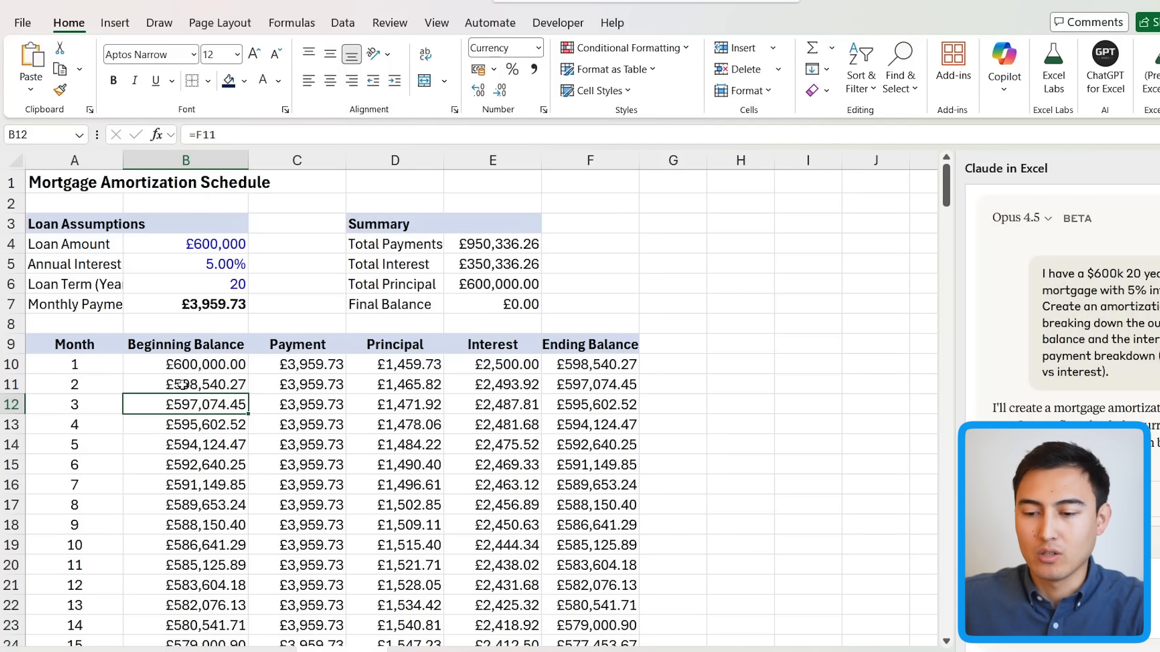
# - Check the Ending Balance formula in row 11 and the schedule's last month and final ending balance in row 249
pyautogui.press('Up')
pyautogui.press('Right')
pyautogui.press('Right')
pyautogui.press('Right')
pyautogui.press('Right')
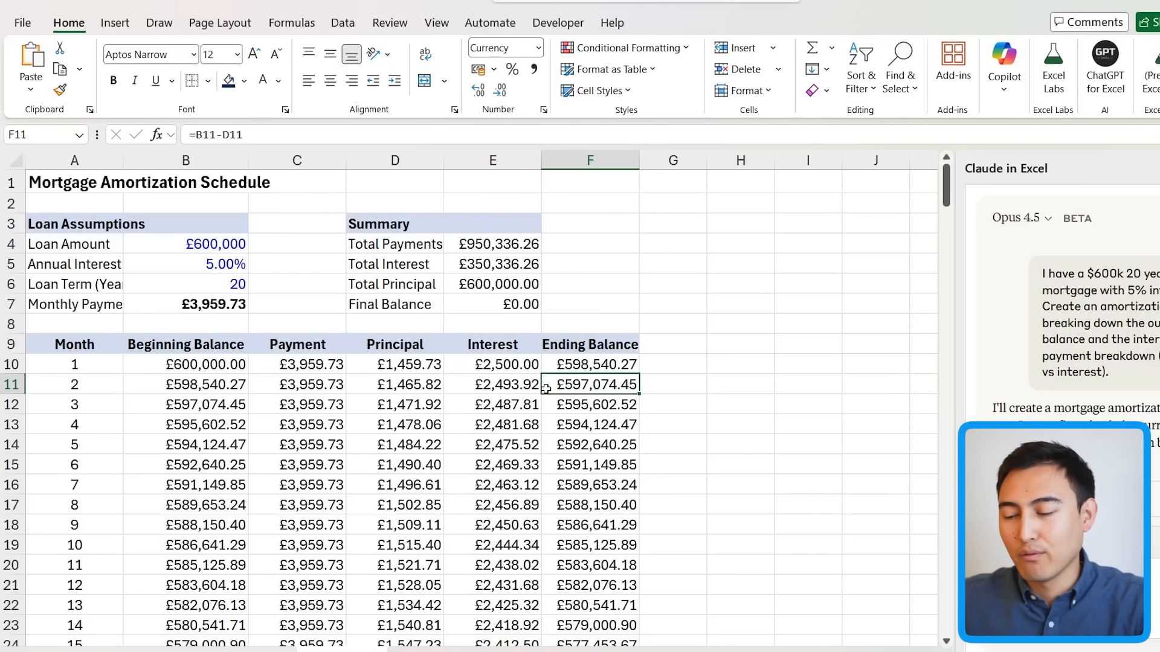
pyautogui.hotkey('ctrl', 'Down')
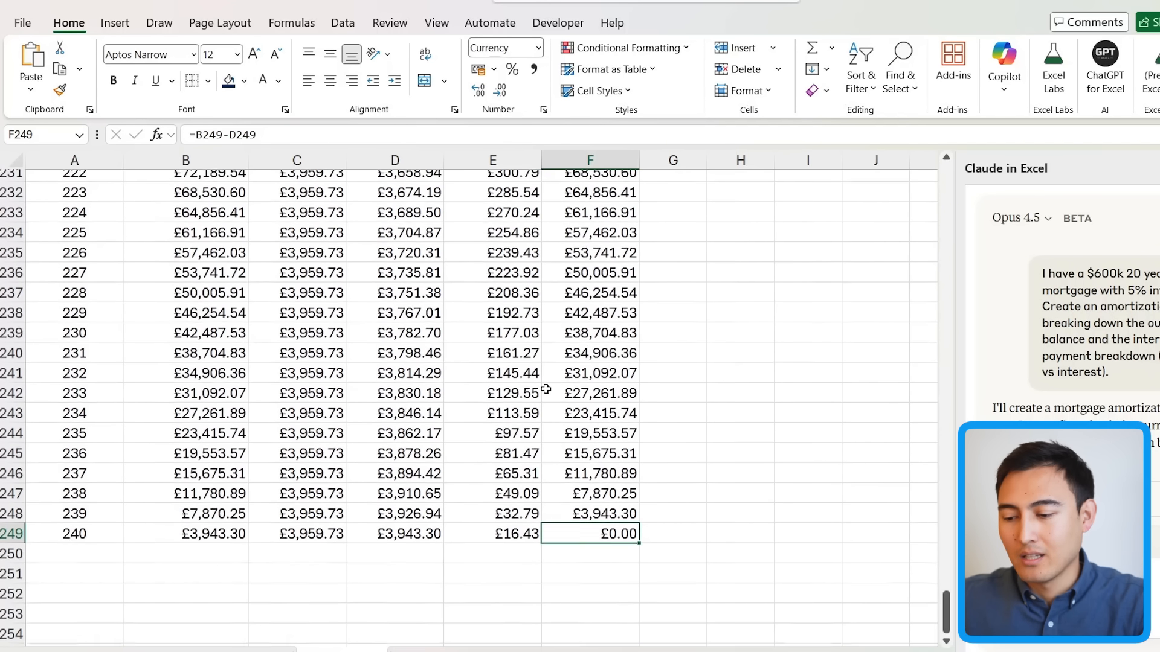
pyautogui.click(74, 530)
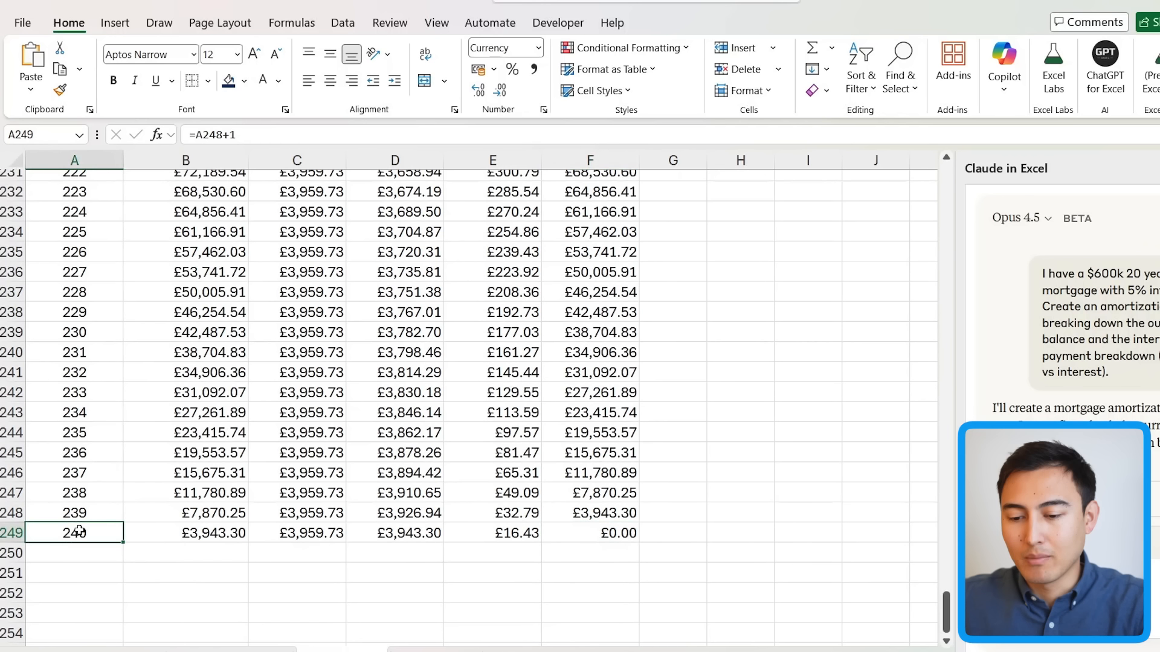
pyautogui.click(584, 533)
pyautogui.hotkey('ctrl', 'Up')
pyautogui.hotkey('ctrl', 'Up')
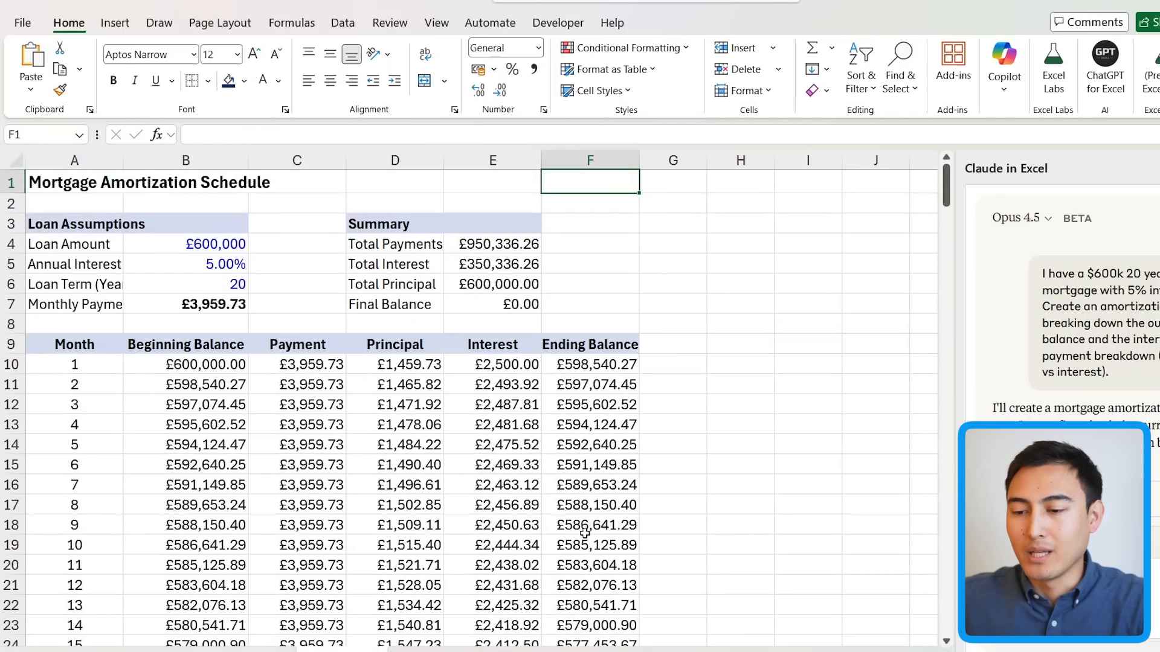
# - Set the loan amount in B4 to 750000 and check the Ending Balance column down to its last row
pyautogui.click(161, 235)
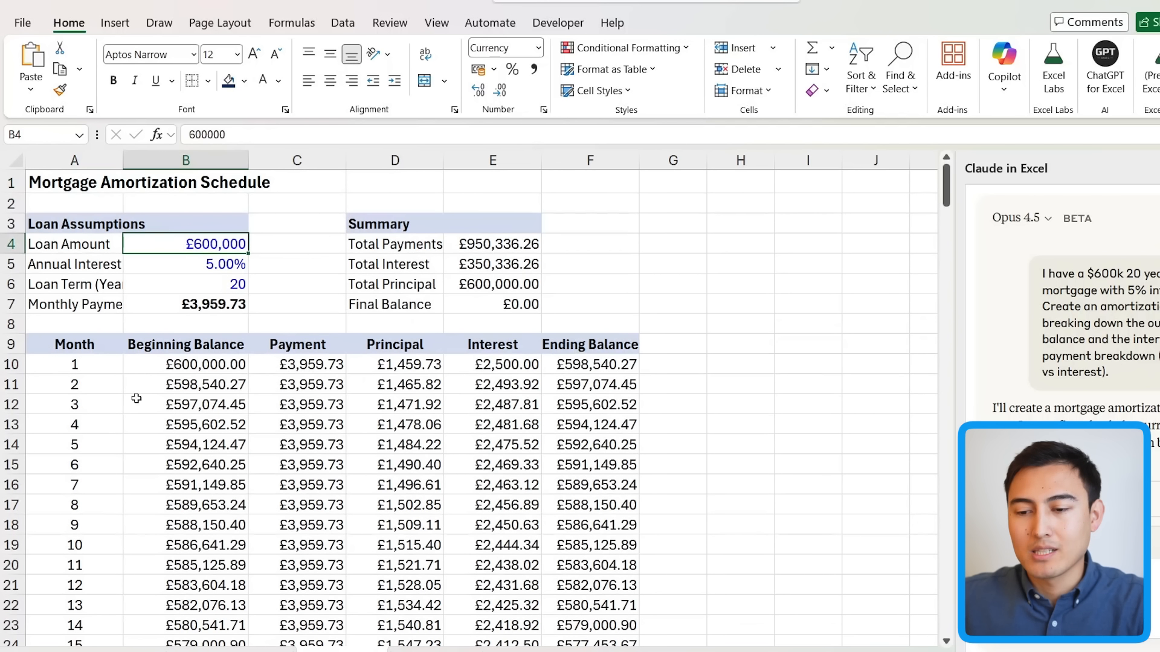
pyautogui.write('750000')
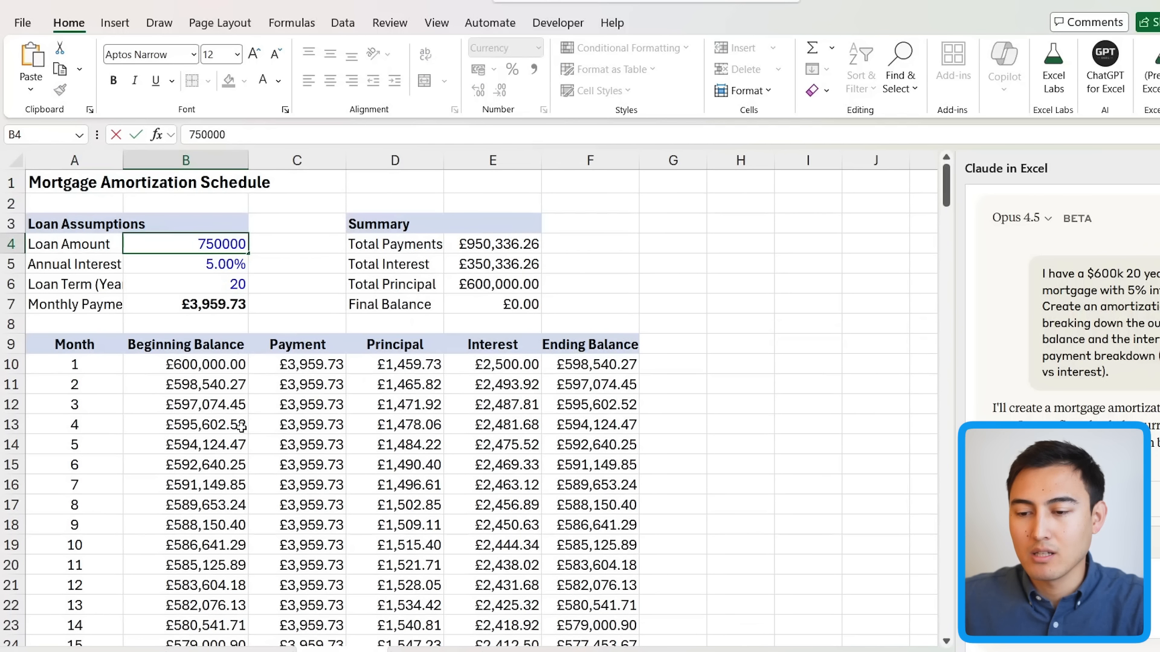
pyautogui.hotkey('ctrl', 'Return')
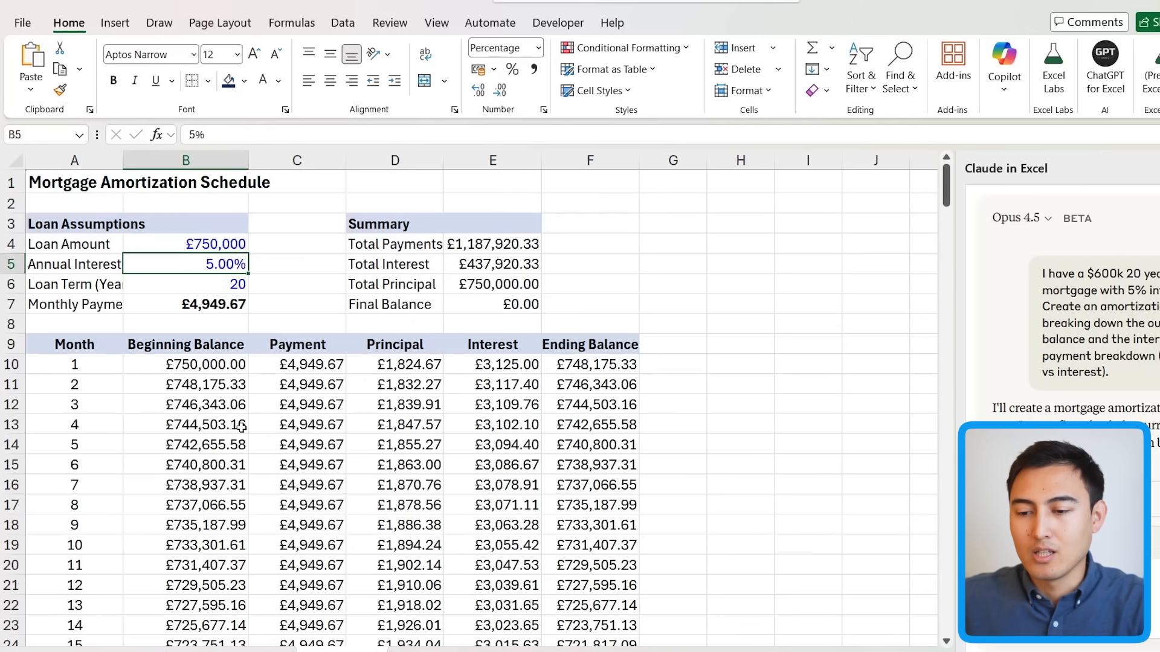
pyautogui.click(609, 459)
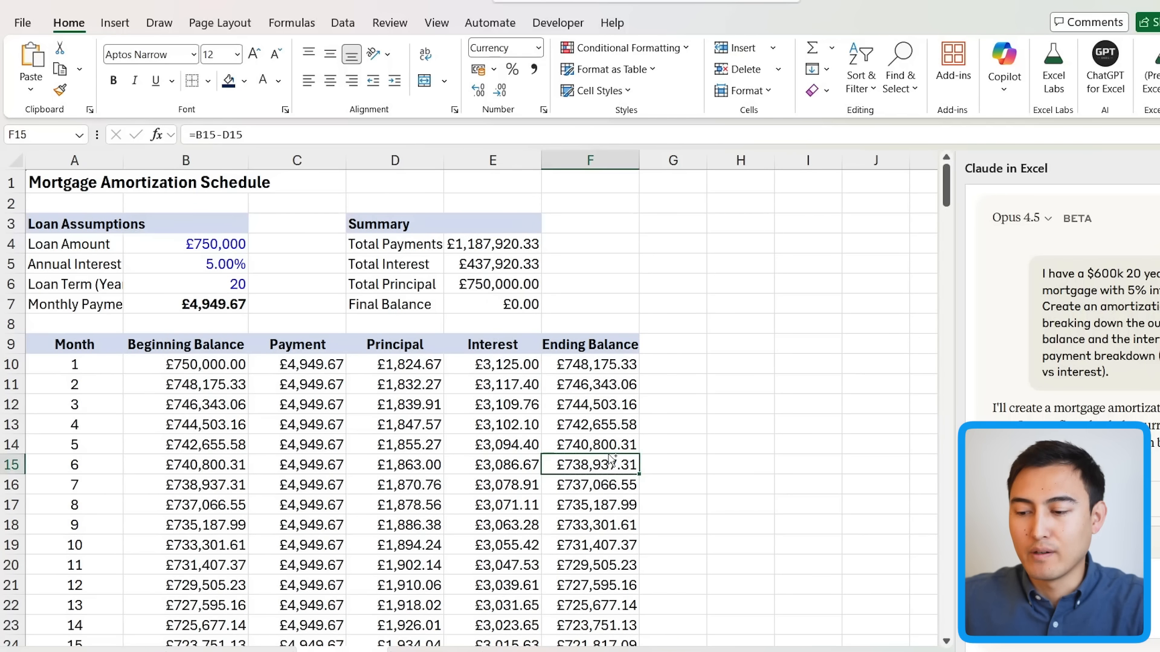
pyautogui.hotkey('ctrl', 'Down')
pyautogui.hotkey('ctrl', 'Up')
pyautogui.hotkey('ctrl', 'Up')
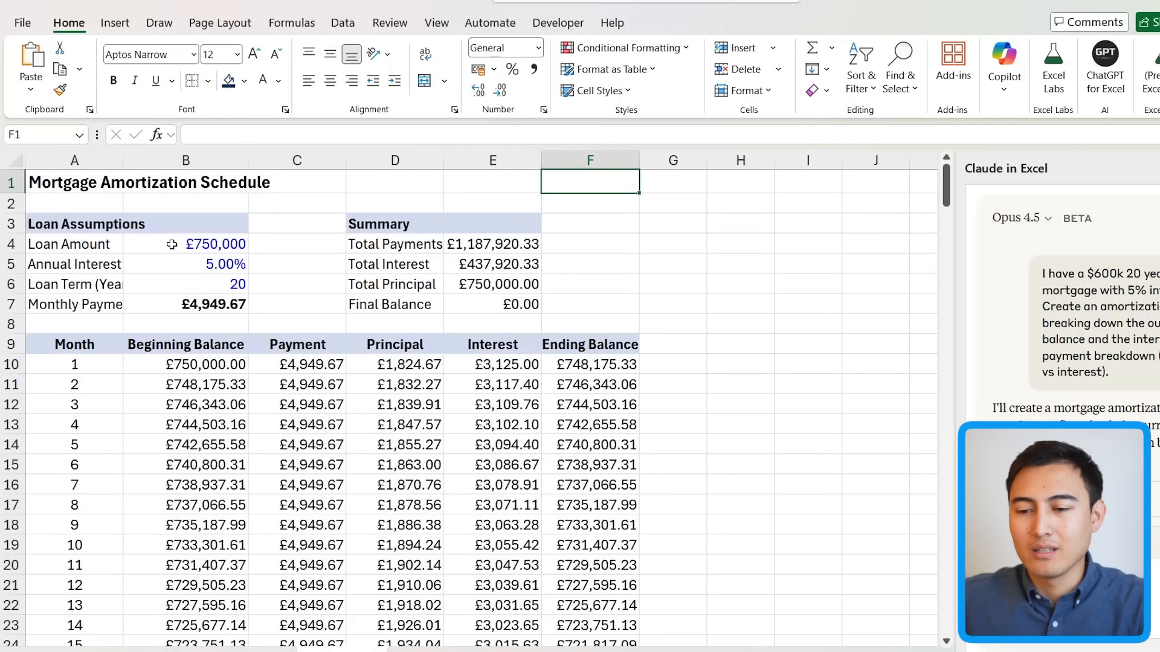
# - Widen column A to fit the loan assumption labels and set the loan term in B6 to 30 years
pyautogui.click(177, 287)
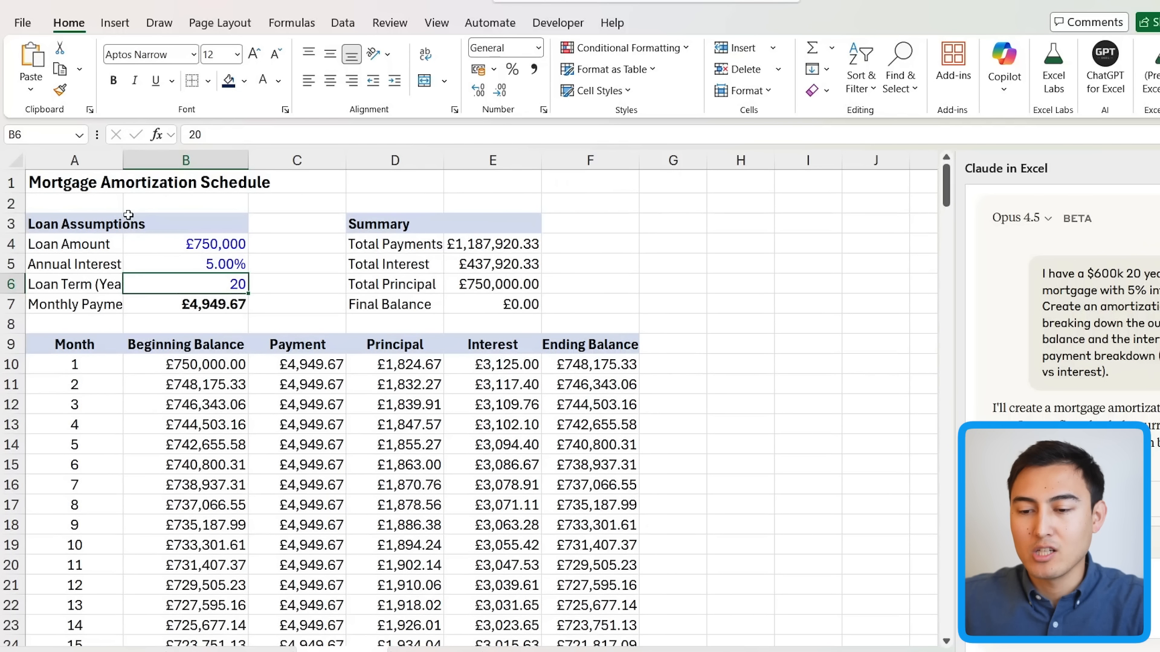
pyautogui.moveTo(119, 154); pyautogui.dragTo(167, 155)
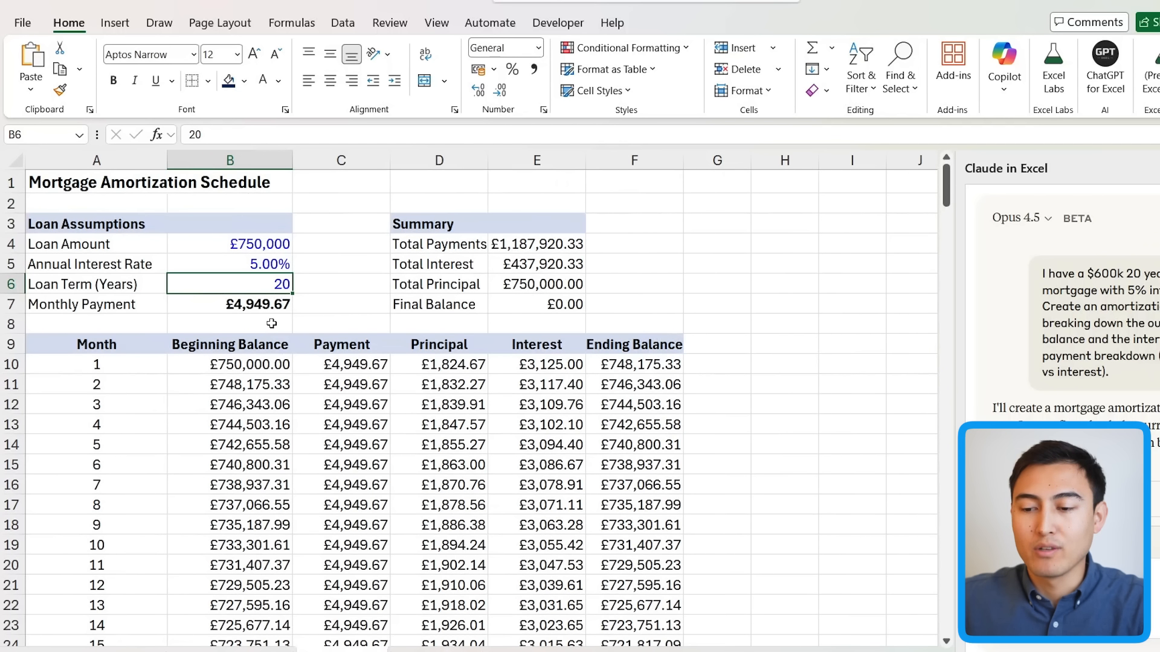
pyautogui.write('25')
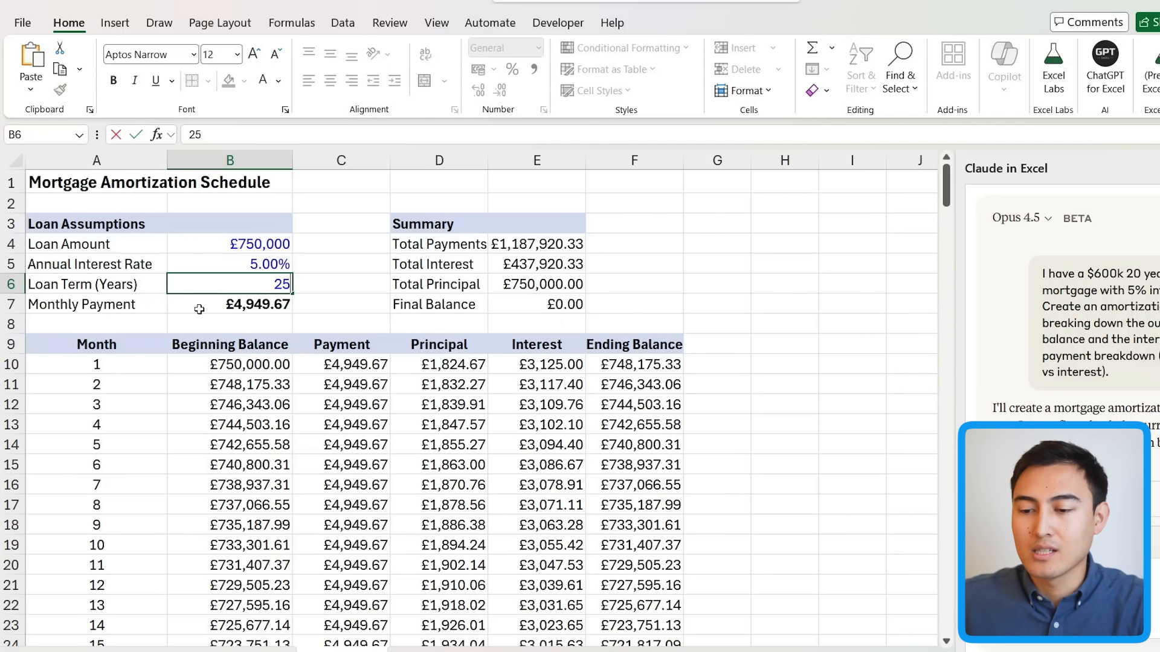
pyautogui.press('BackSpace')
pyautogui.write('30')
pyautogui.press('Return')
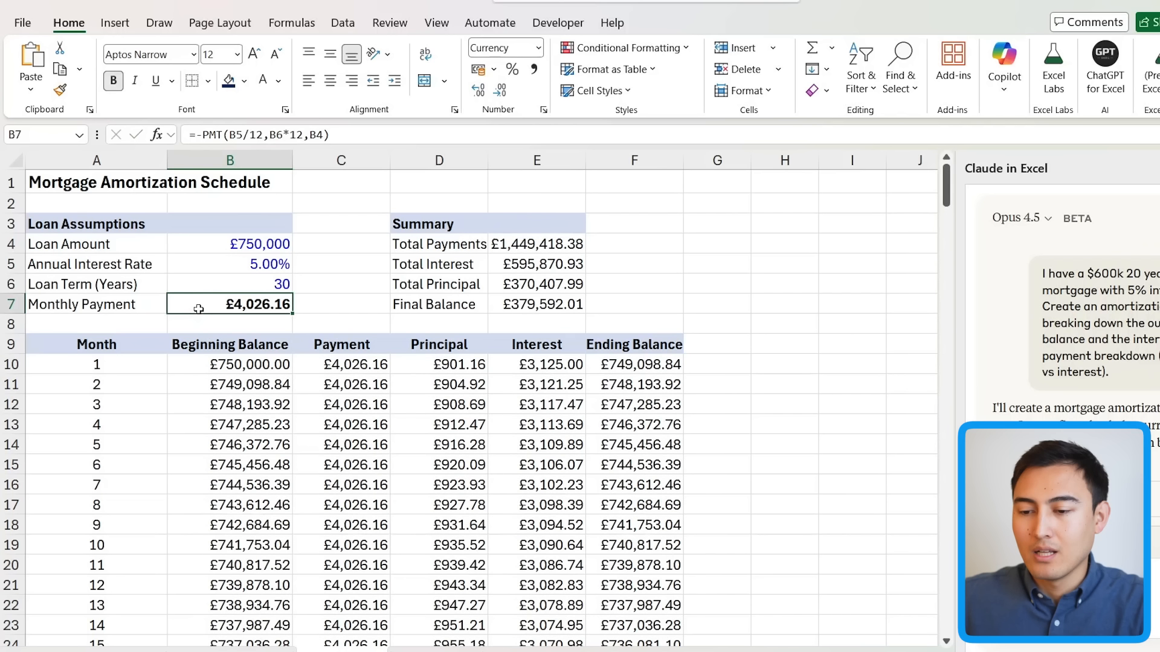
# - Check whether the Month column and the Ending Balance column extend to cover the full 30-year loan term
pyautogui.click(254, 459)
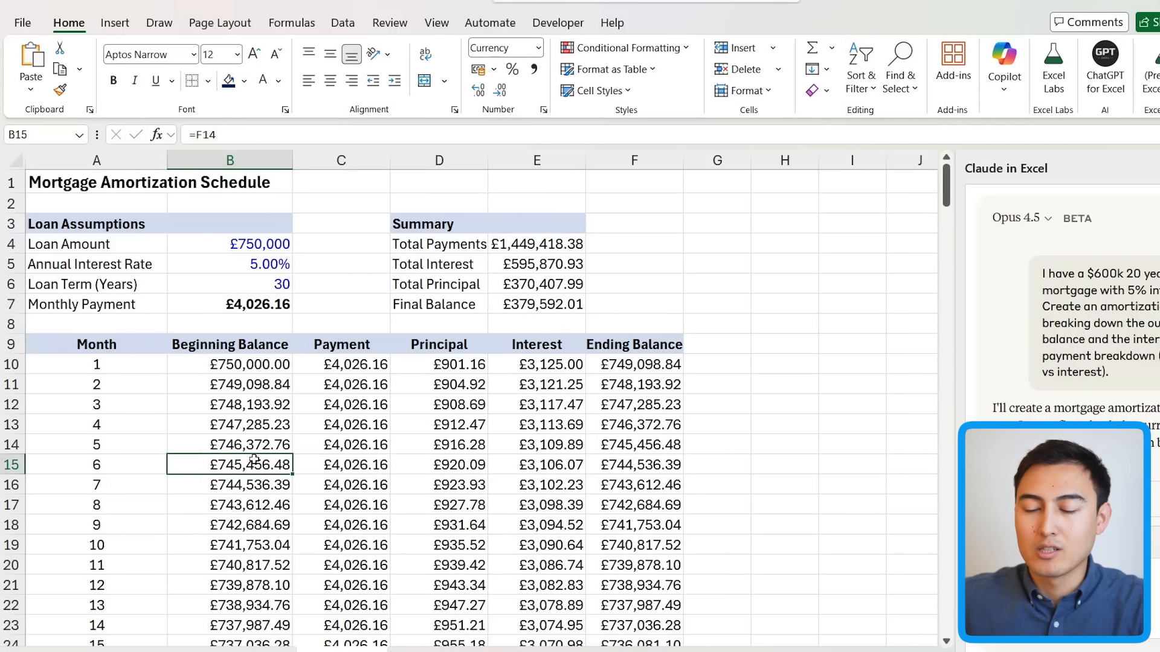
pyautogui.click(165, 464)
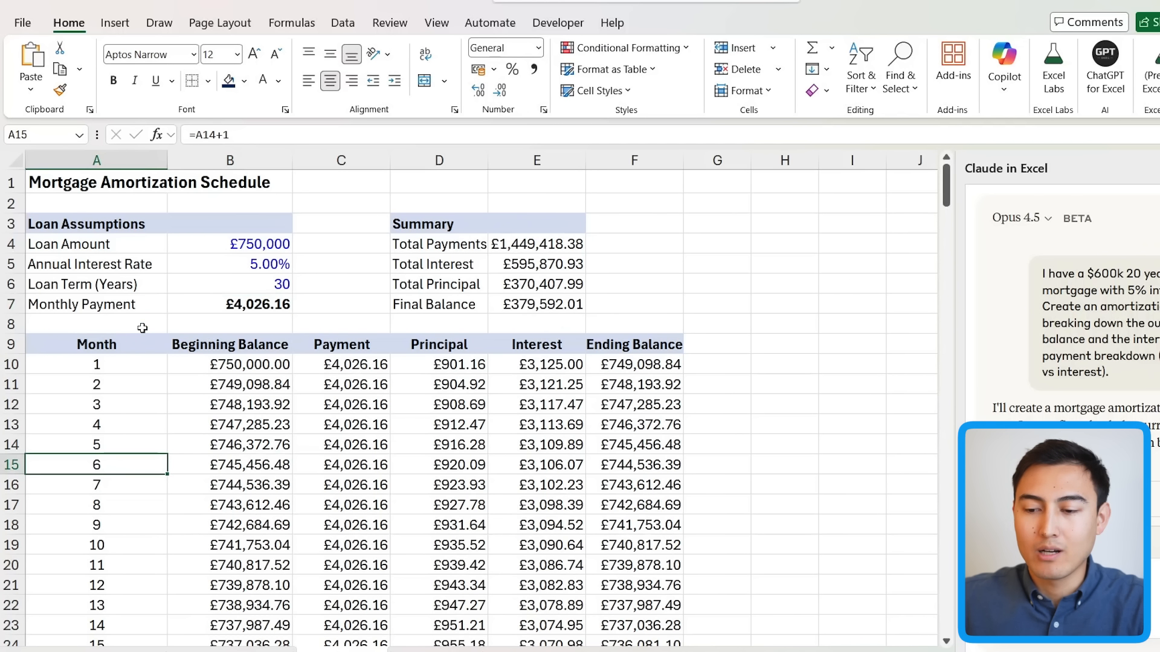
pyautogui.click(136, 346)
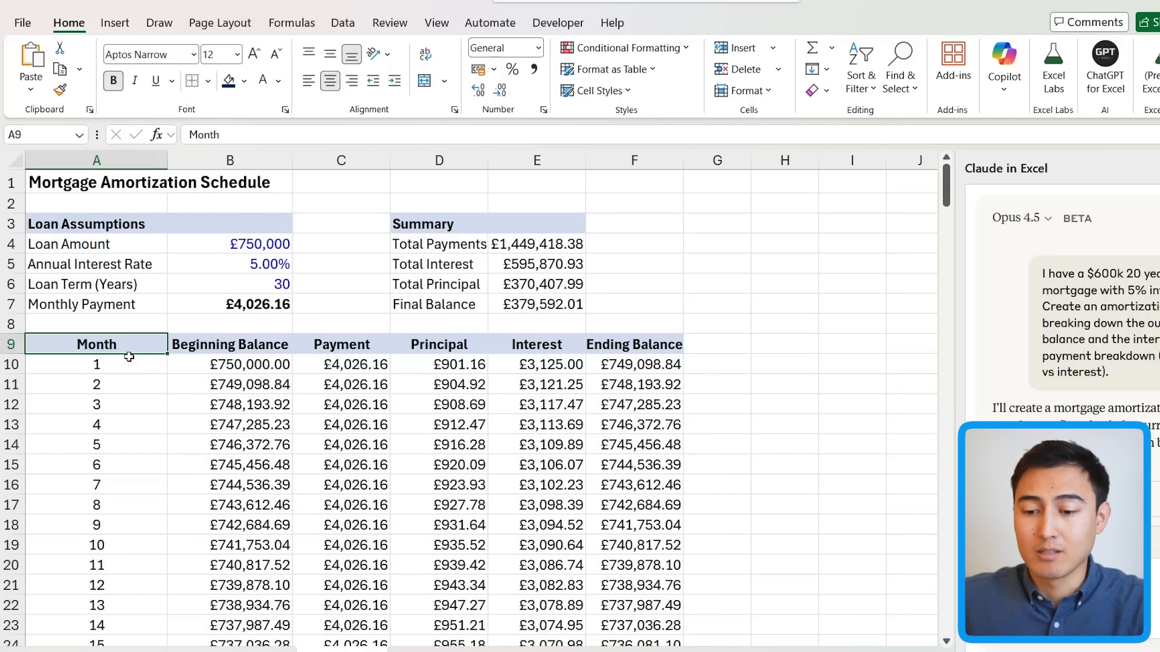
pyautogui.hotkey('ctrl', 'Down')
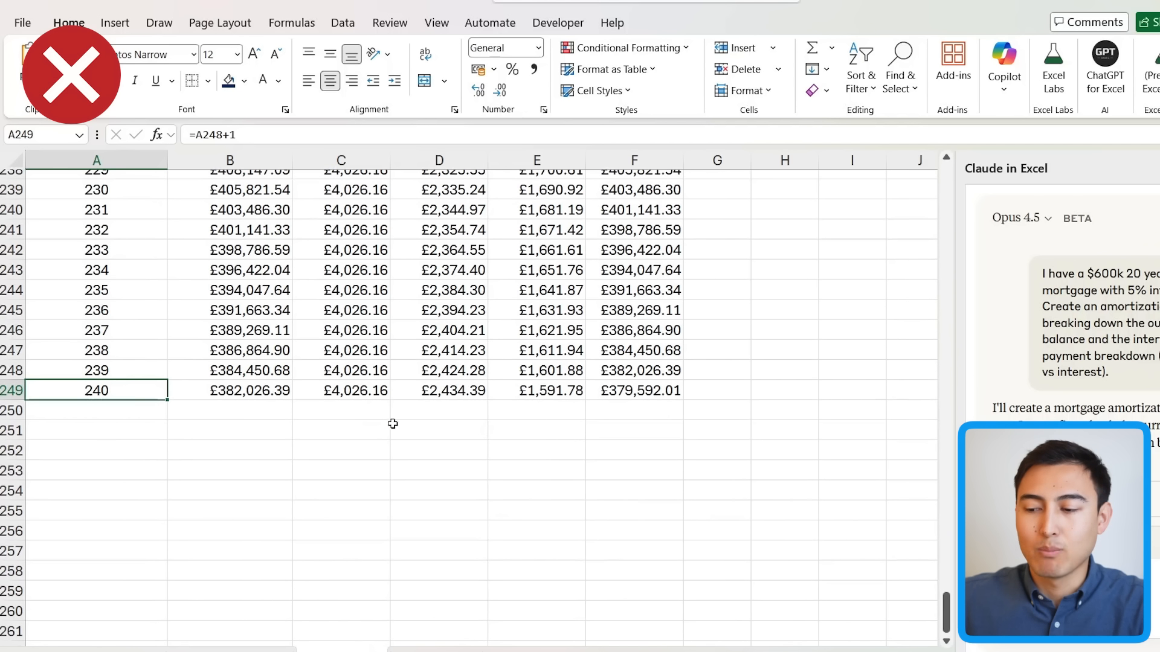
pyautogui.click(639, 386)
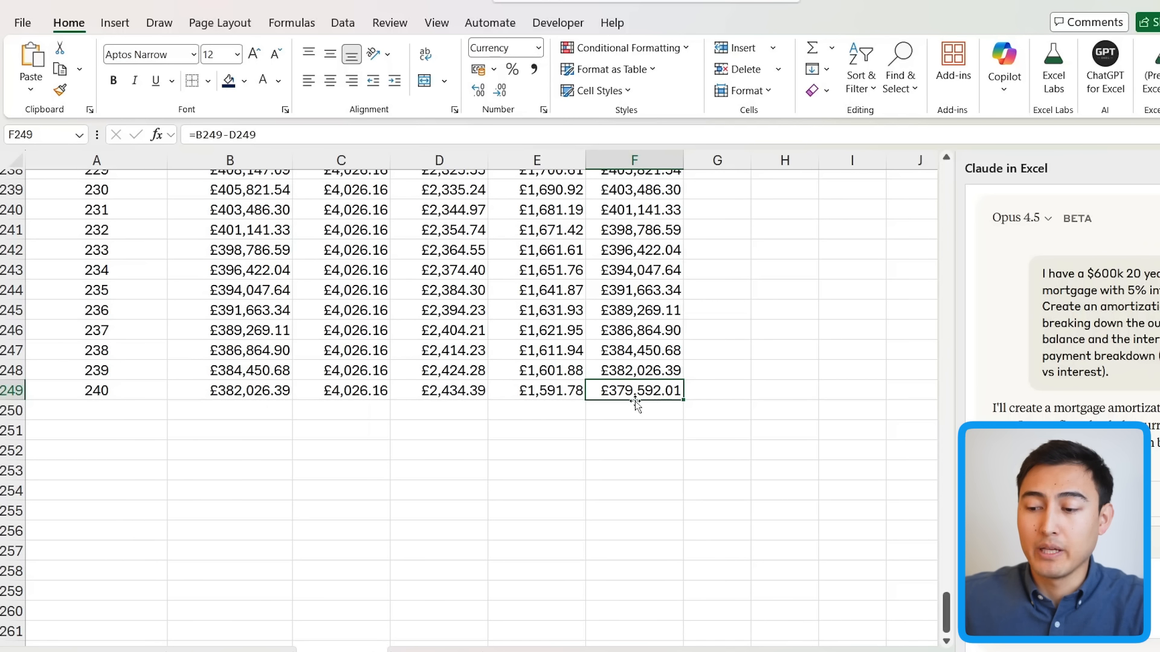
pyautogui.hotkey('ctrl', 'Up')
pyautogui.hotkey('ctrl', 'Up')
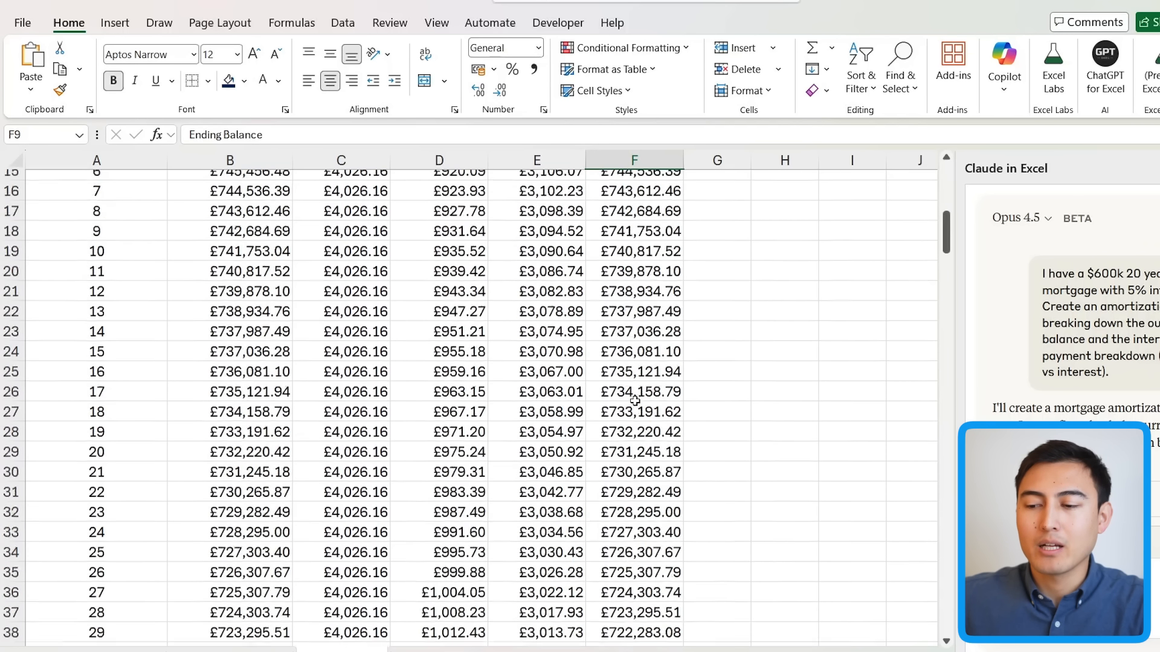
# - Inspect the Total Interest formula in E5 and the Ending Balance and Interest formulas in row 12
pyautogui.press('Left')
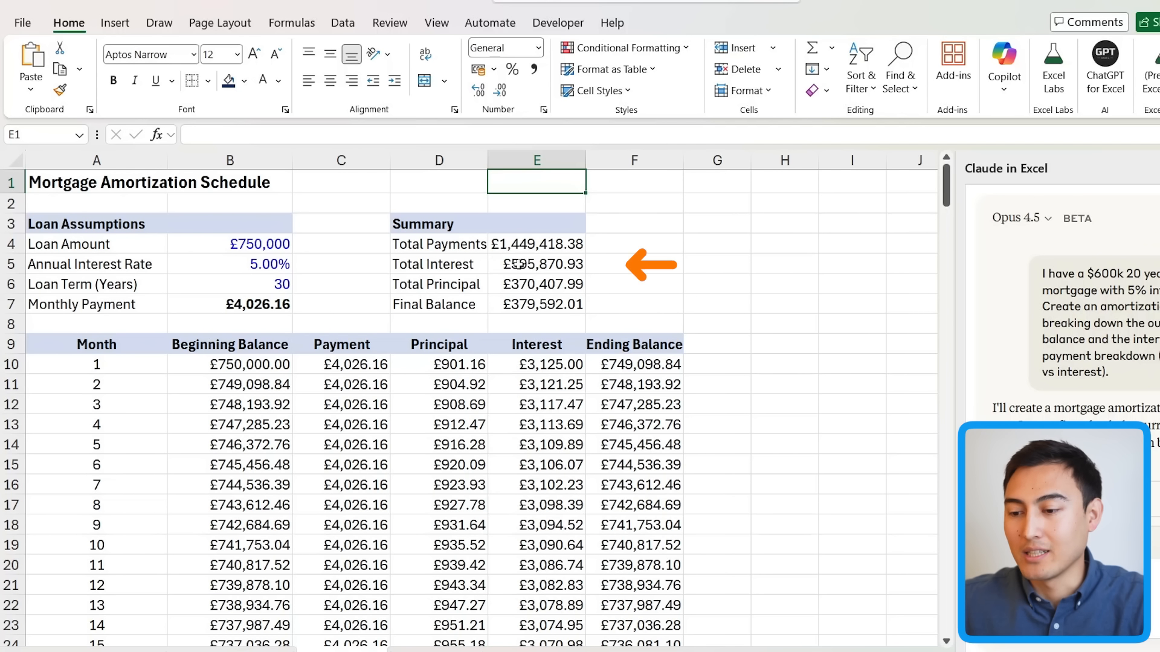
pyautogui.click(520, 265)
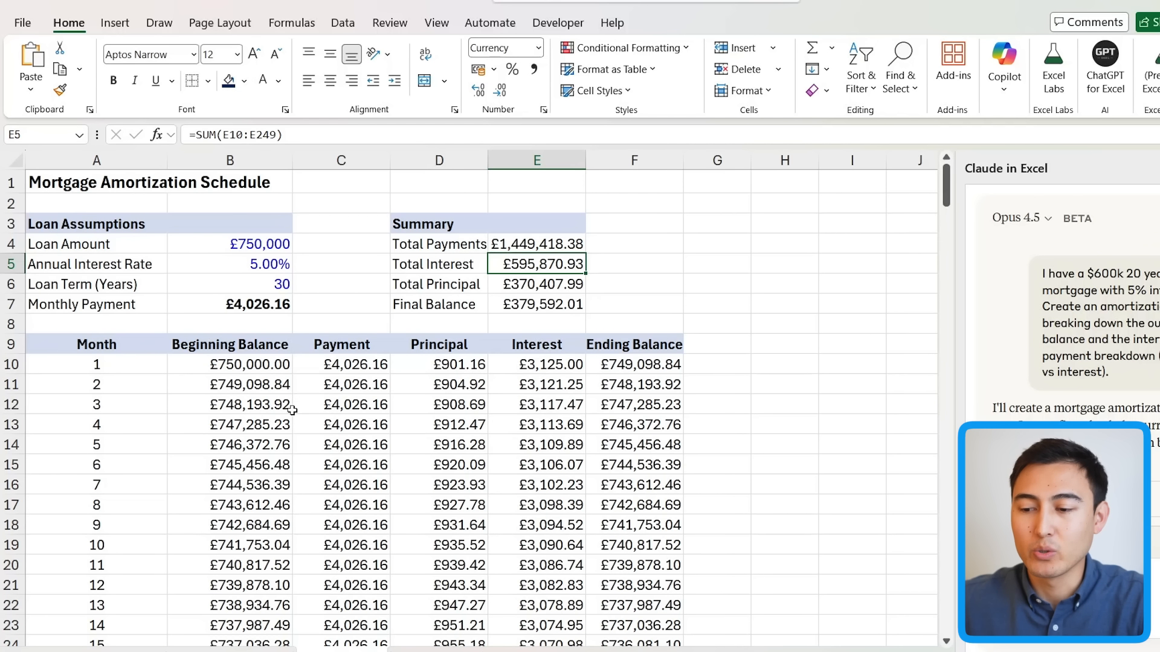
pyautogui.click(628, 406)
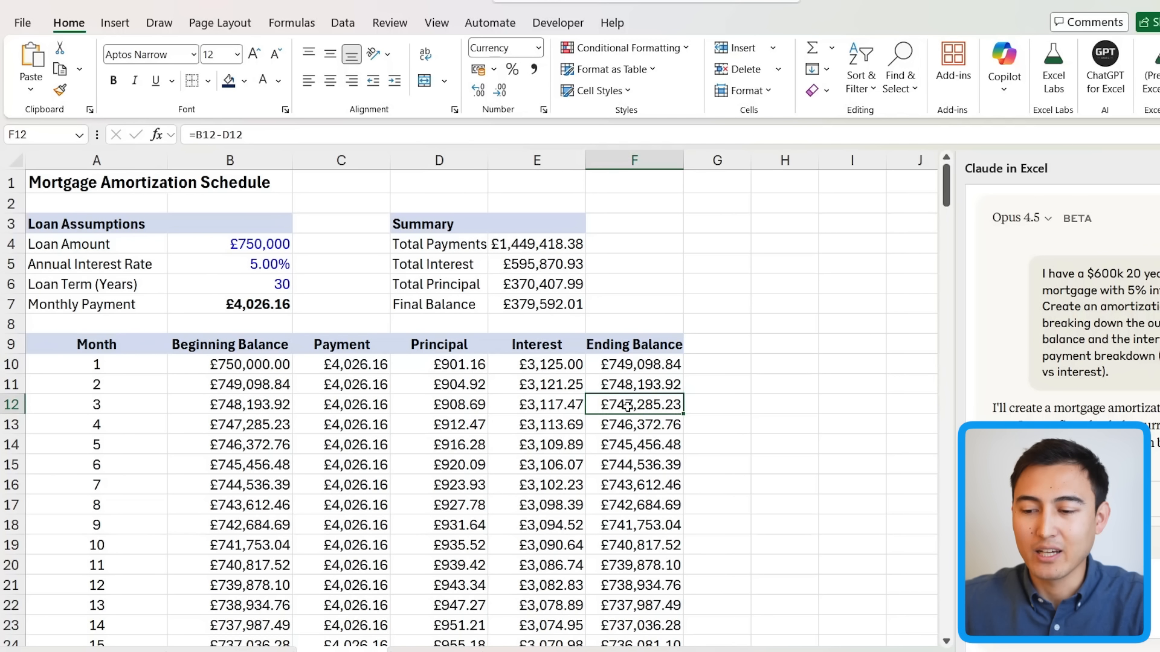
pyautogui.press('Left')
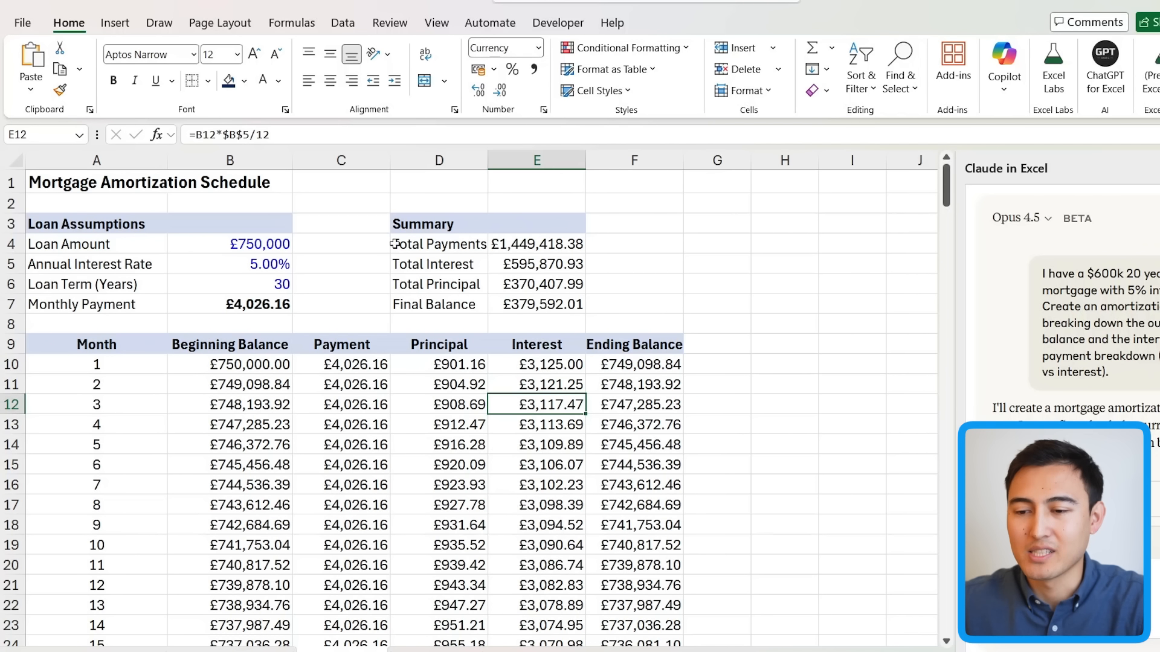
pyautogui.press('Left')
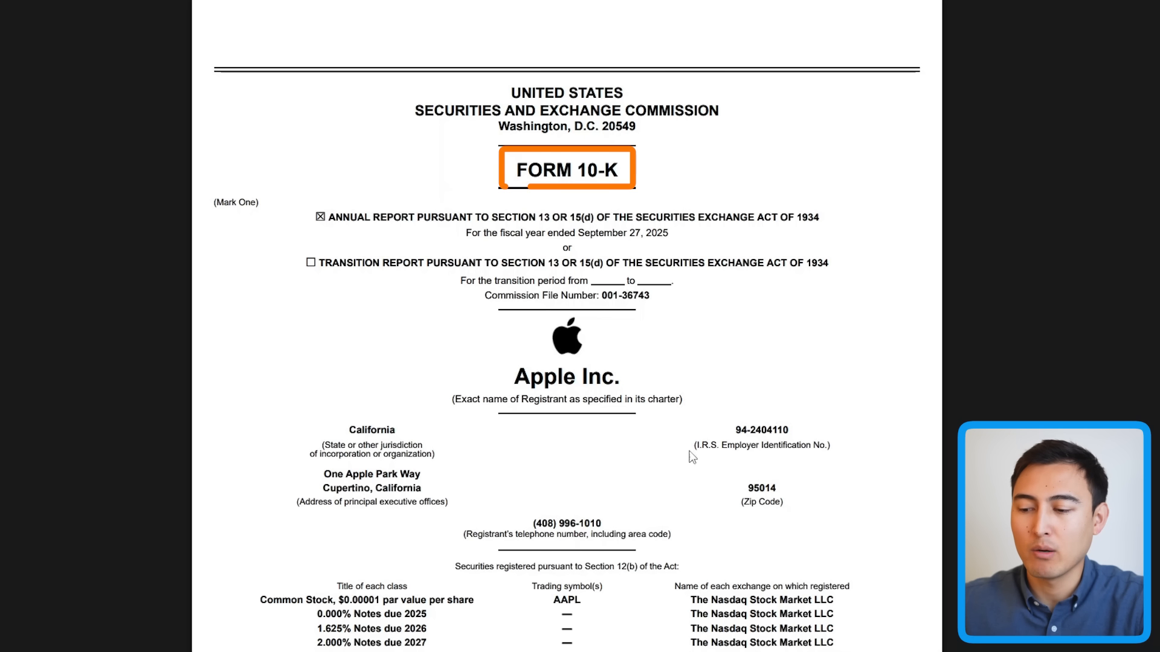
# - In Apple's Form 10-K PDF, go to Item 8 Financial Statements and review the statements of operations and the balance sheet
pyautogui.scroll(-15, 586, 476)
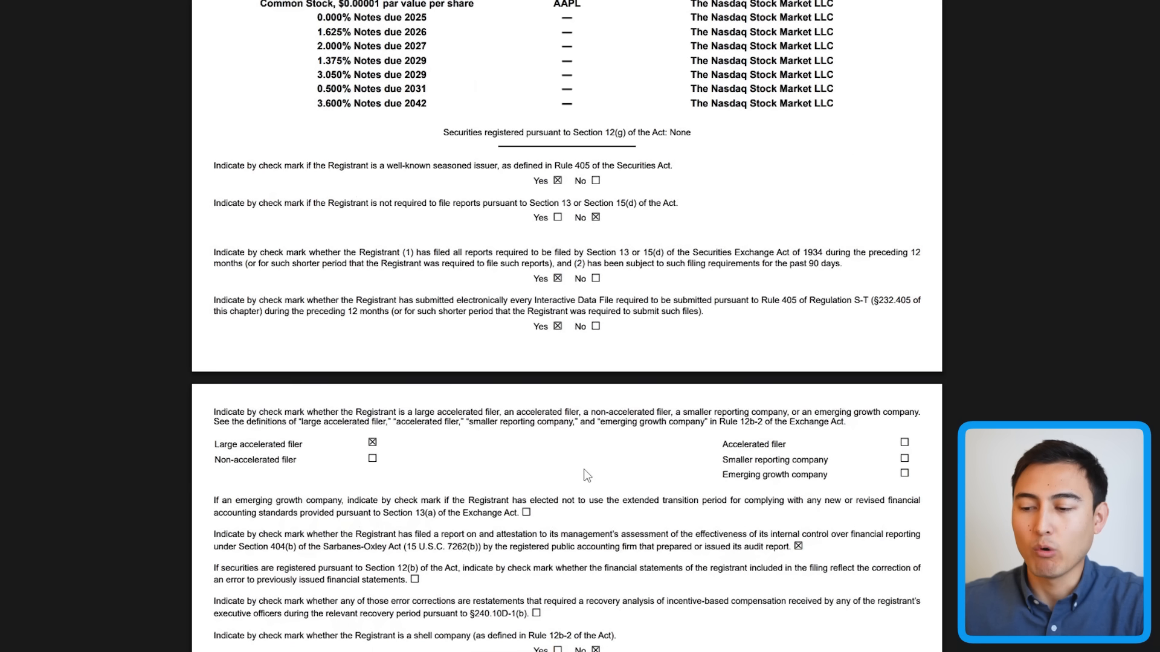
pyautogui.scroll(-10, 586, 475)
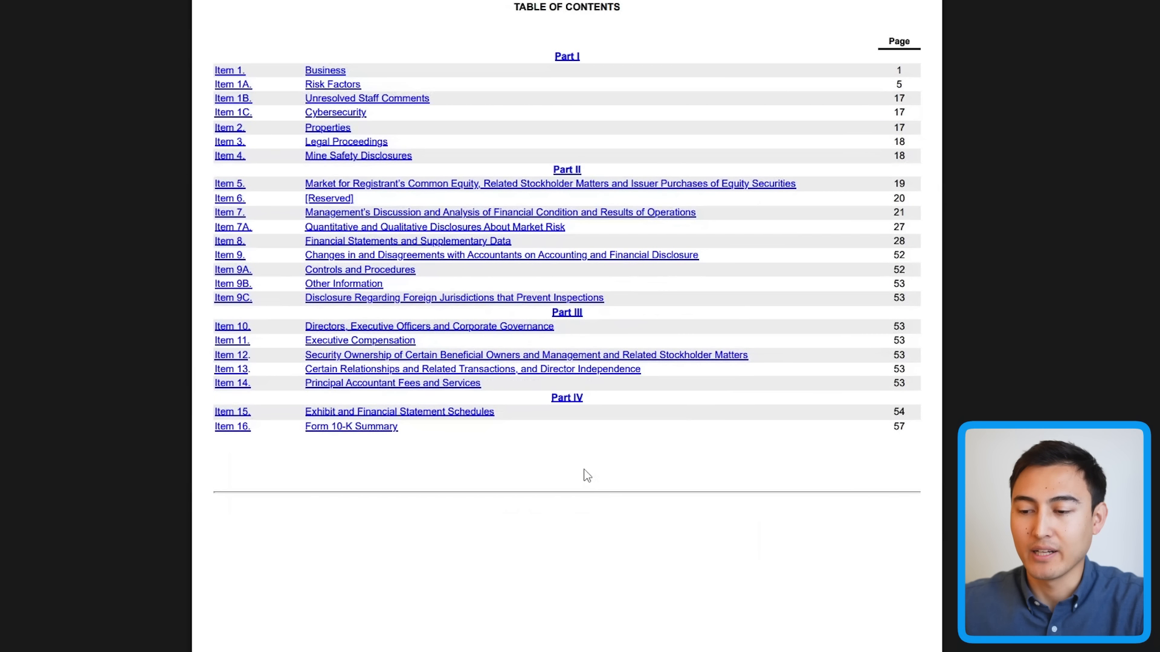
pyautogui.click(352, 241)
pyautogui.scroll(-10, 446, 216)
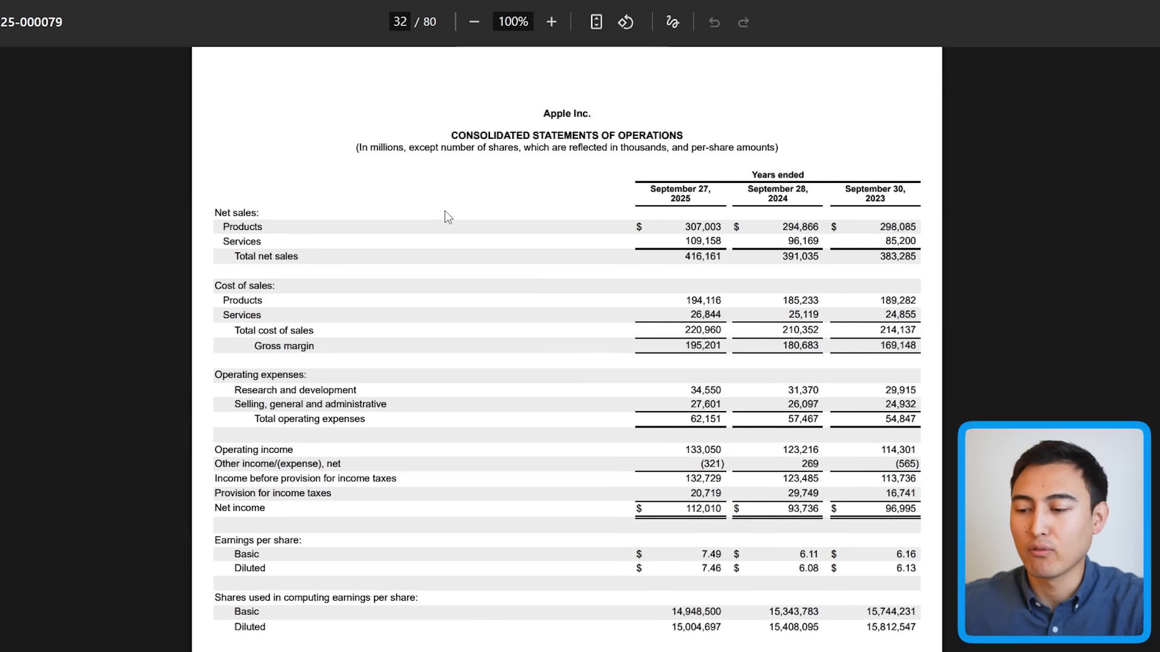
pyautogui.scroll(-1, 445, 212)
pyautogui.scroll(-12, 616, 337)
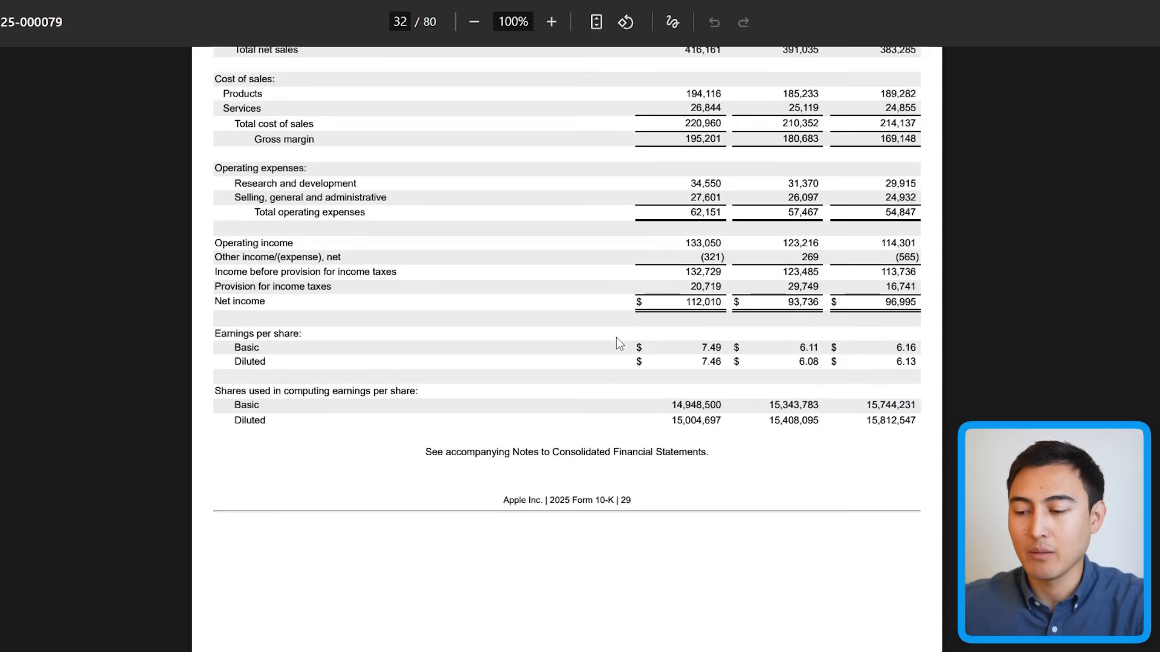
pyautogui.scroll(-15, 512, 343)
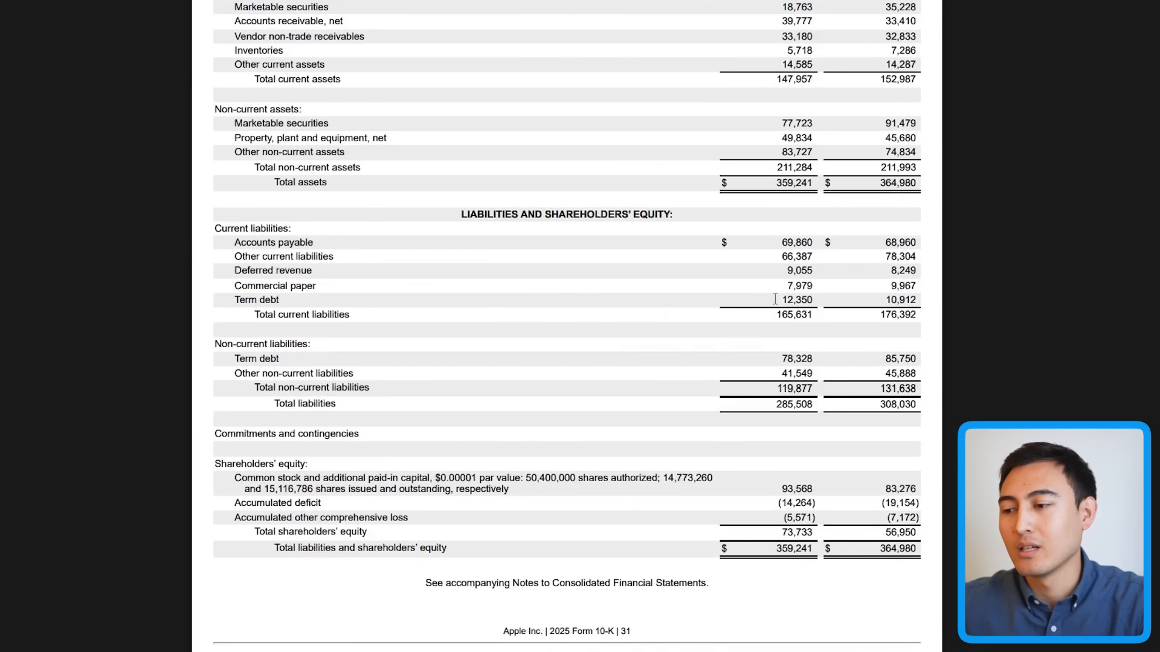
# - On the Assumptions sheet of the Apple three-statement model, check the historical revenue entries for FY2023 to FY2025
pyautogui.scroll(5, 775, 299)
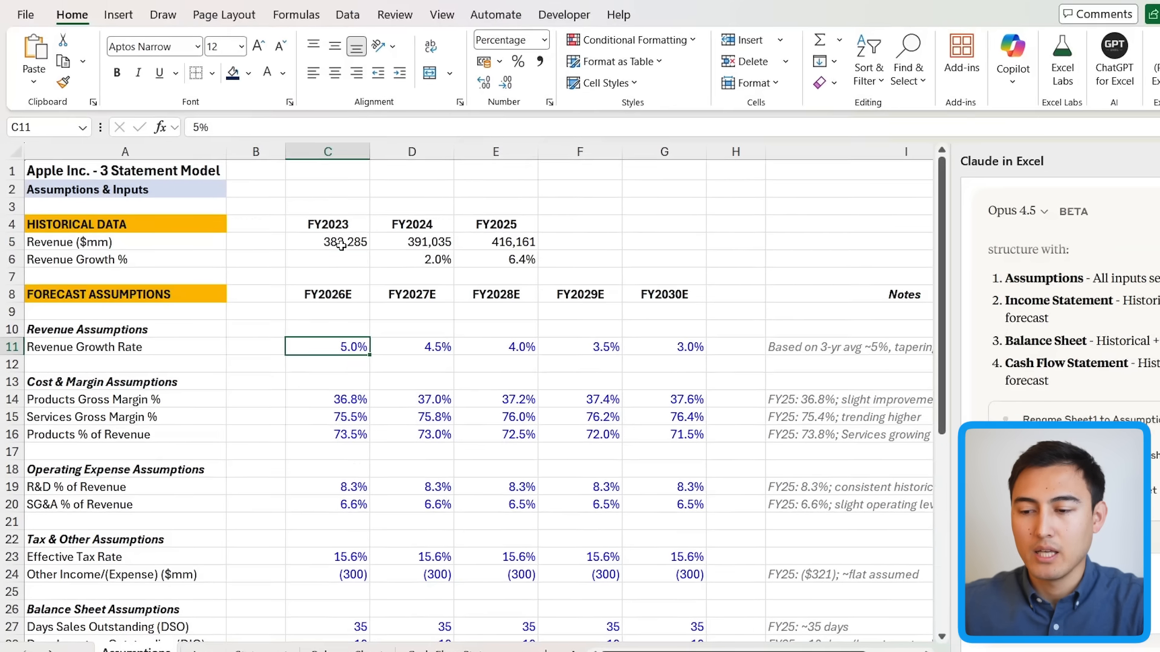
pyautogui.click(347, 218)
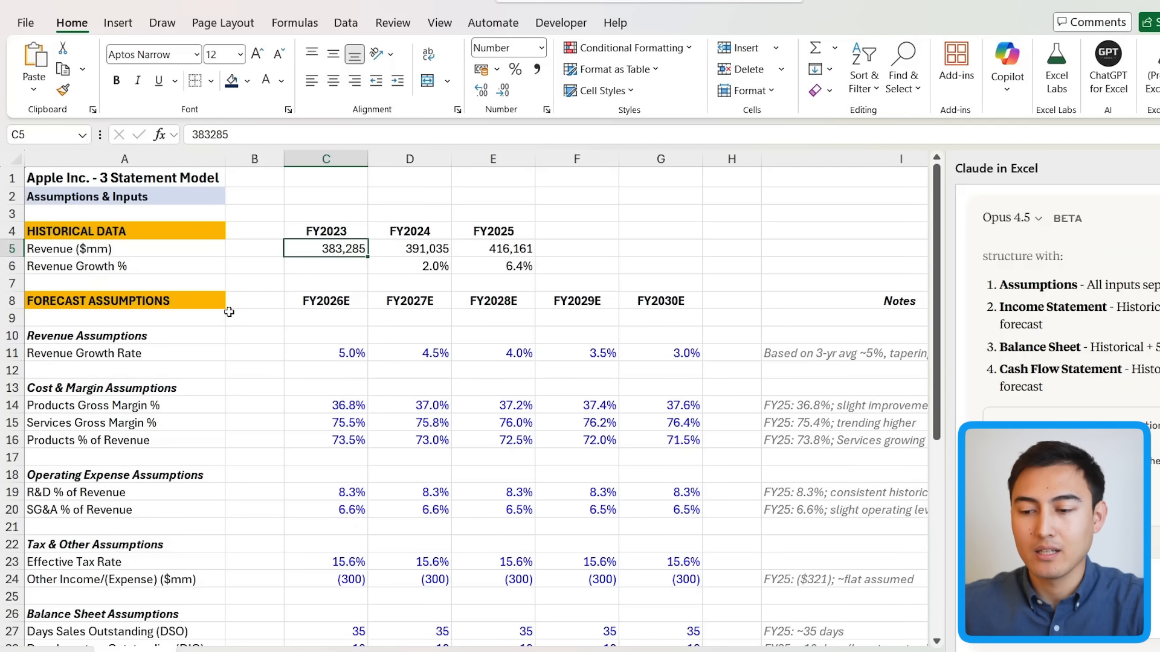
pyautogui.press('Right')
pyautogui.press('Right')
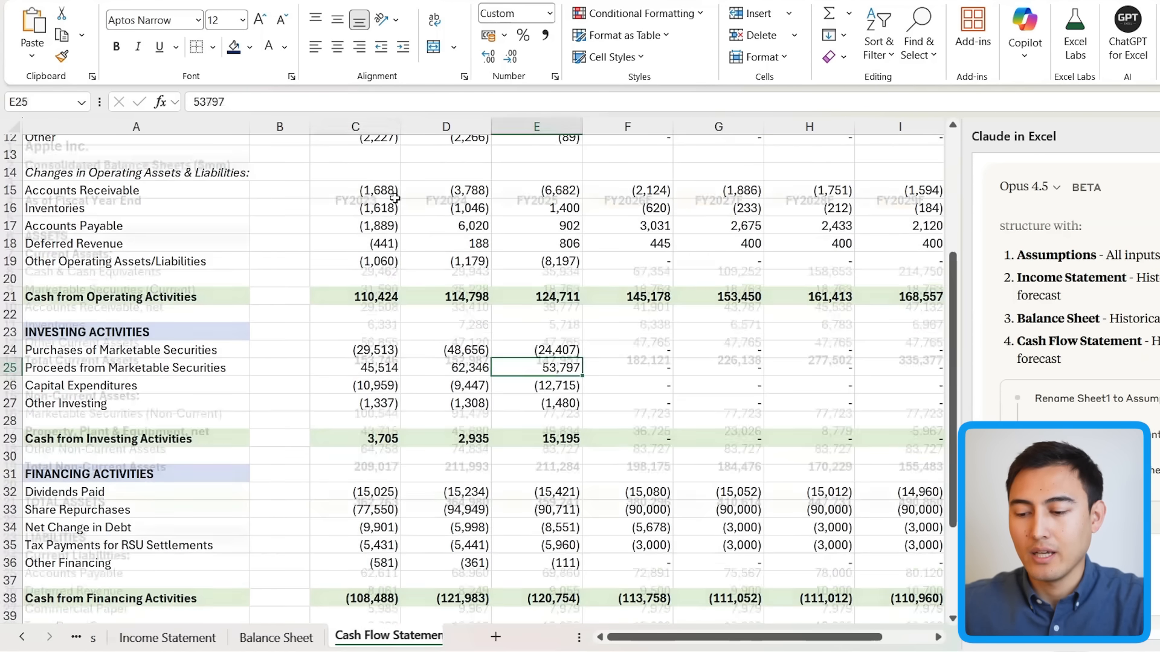
# - On the Cash Flow Statement sheet, inspect the FY2026E to FY2030E forecast cells under Investing Activities
pyautogui.scroll(4, 394, 198)
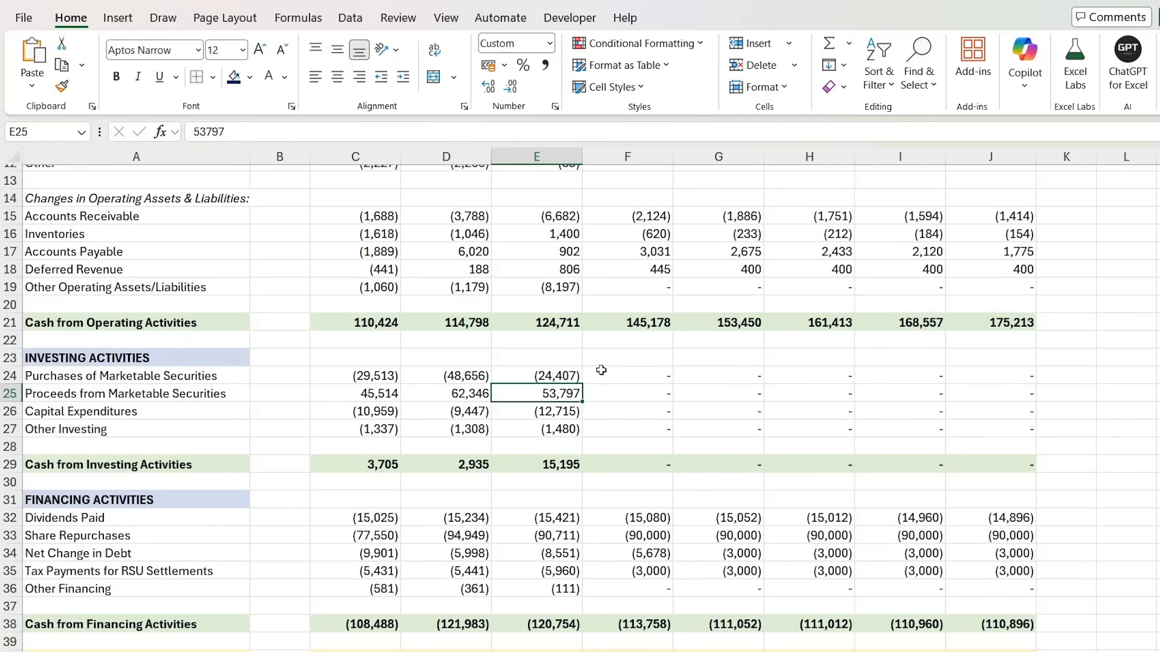
pyautogui.click(611, 376)
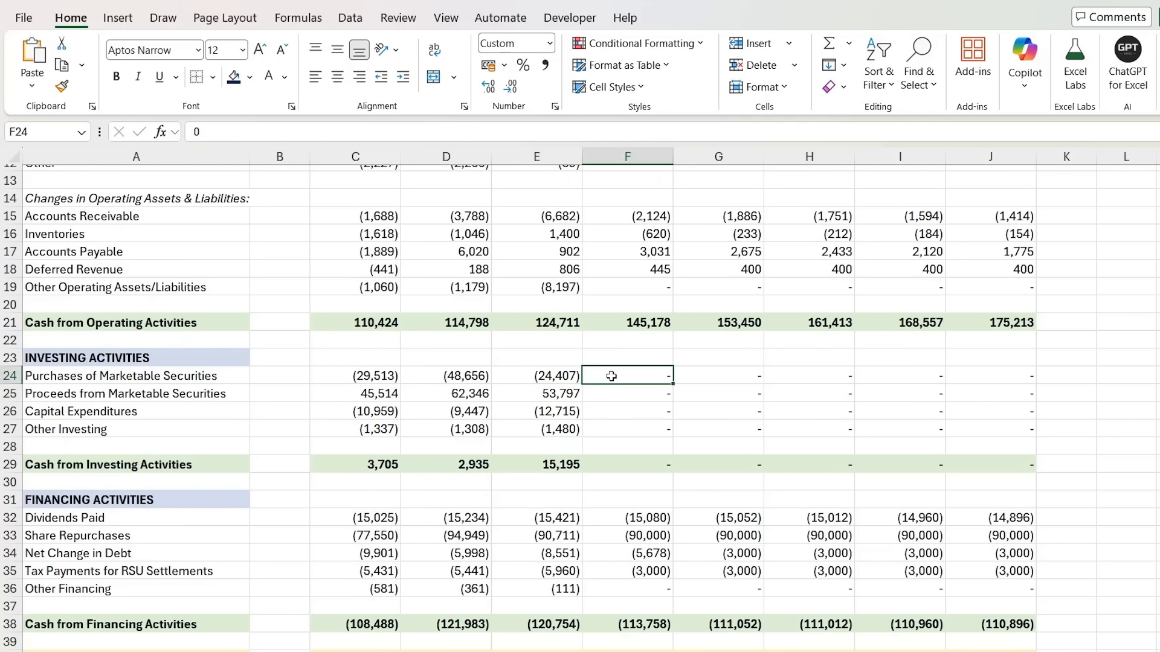
pyautogui.moveTo(638, 378)
pyautogui.mouseDown()
pyautogui.moveTo(725, 413)
pyautogui.moveTo(906, 399)
pyautogui.moveTo(846, 434)
pyautogui.mouseUp()
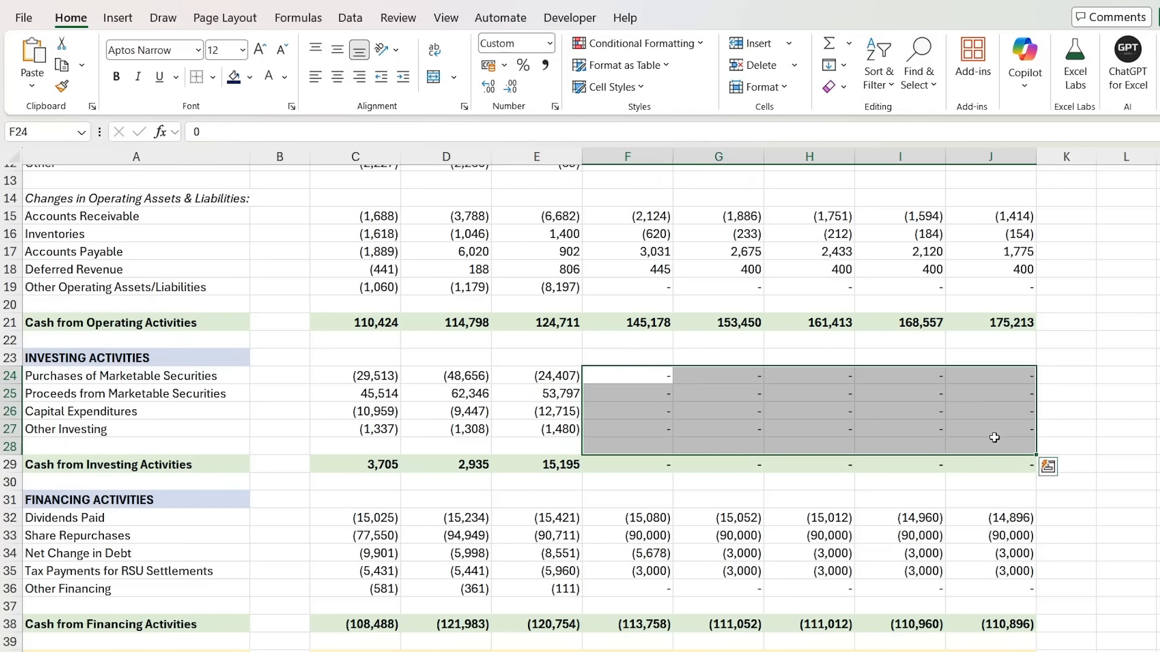
pyautogui.click(701, 410)
pyautogui.press('Up')
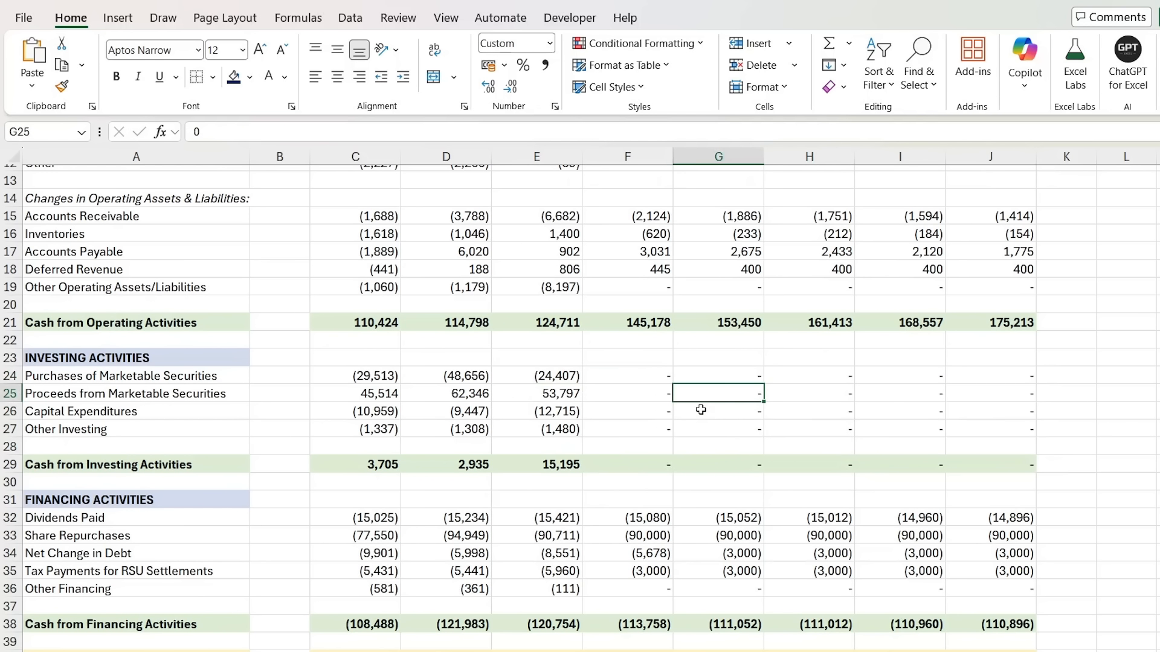
# - Go to the Balance Sheet sheet and review it through the balance check and supporting schedules
pyautogui.hotkey('ctrl', 'pageup')
pyautogui.scroll(-5, 701, 409)
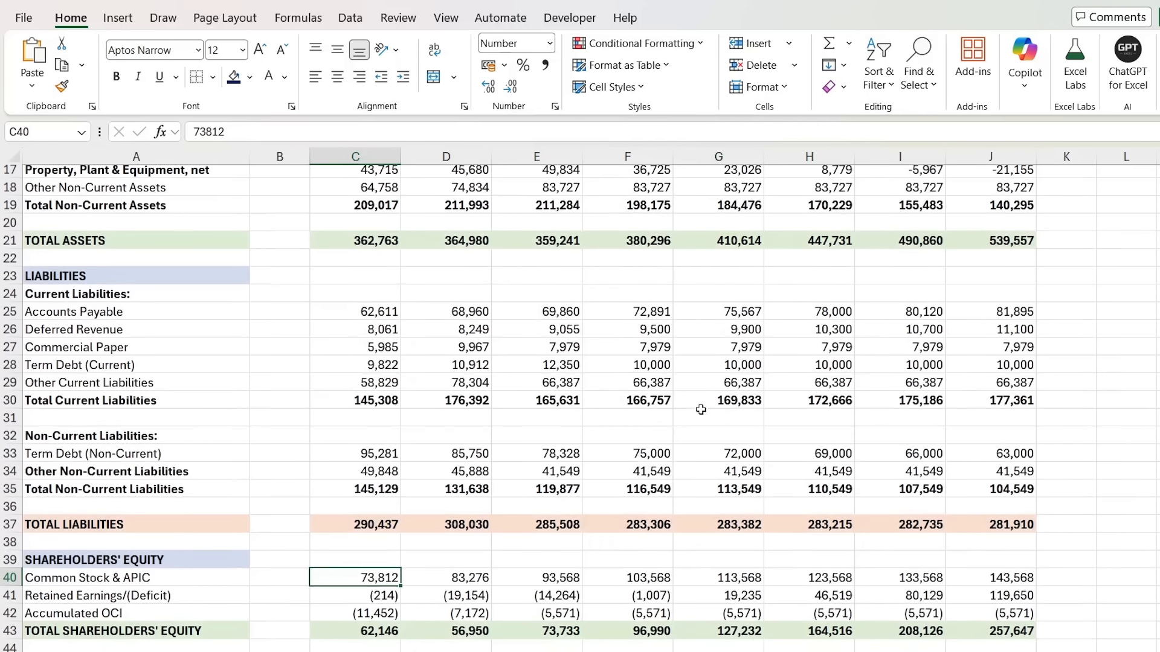
pyautogui.scroll(-5, 701, 409)
pyautogui.scroll(5, 525, 311)
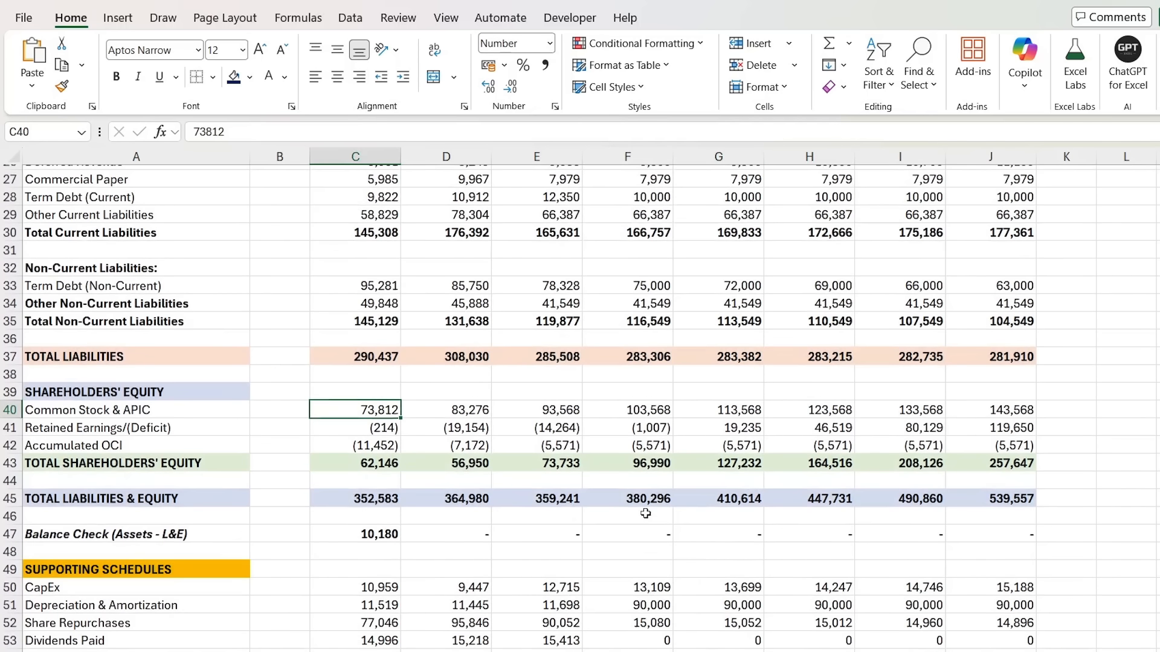
pyautogui.scroll(3, 531, 410)
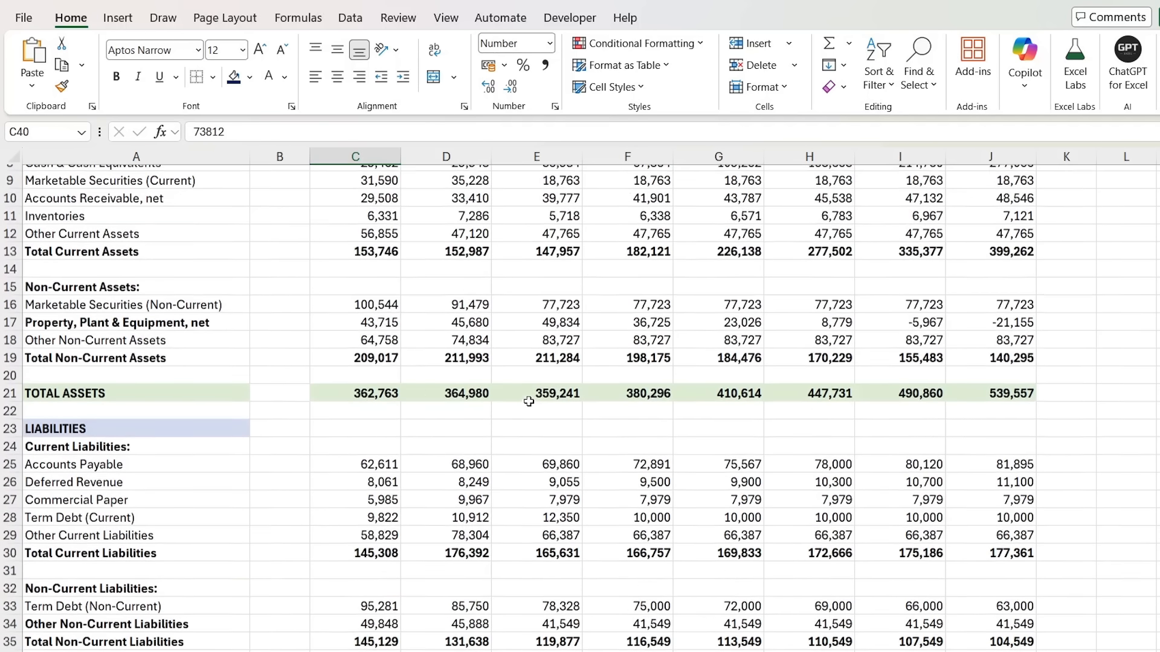
# - Inspect the non-current Marketable Securities cells in row 16 from FY2025 through FY2028E for hardcoded values
pyautogui.click(558, 316)
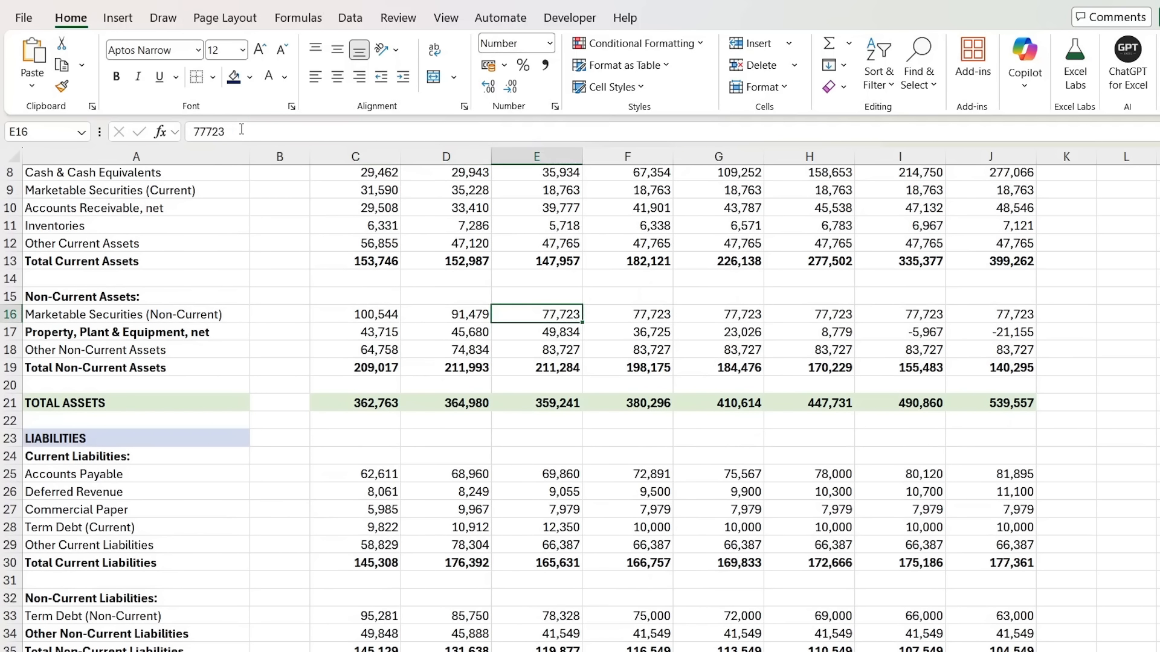
pyautogui.press('Right')
pyautogui.scroll(2, 604, 272)
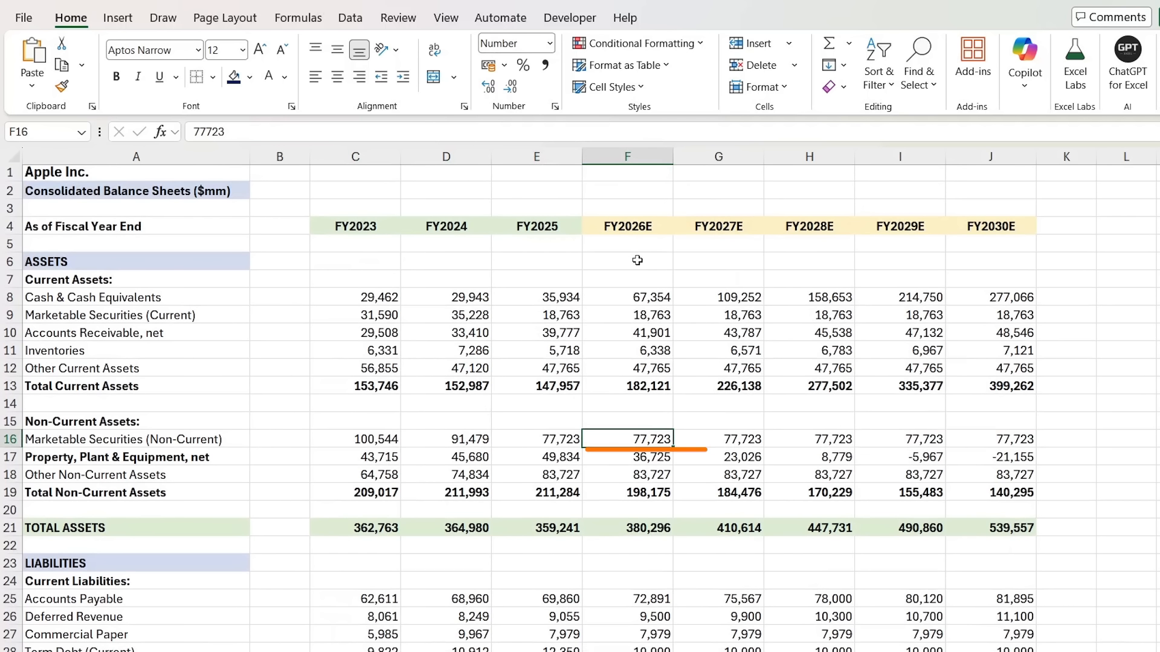
pyautogui.press('Right')
pyautogui.press('Right')
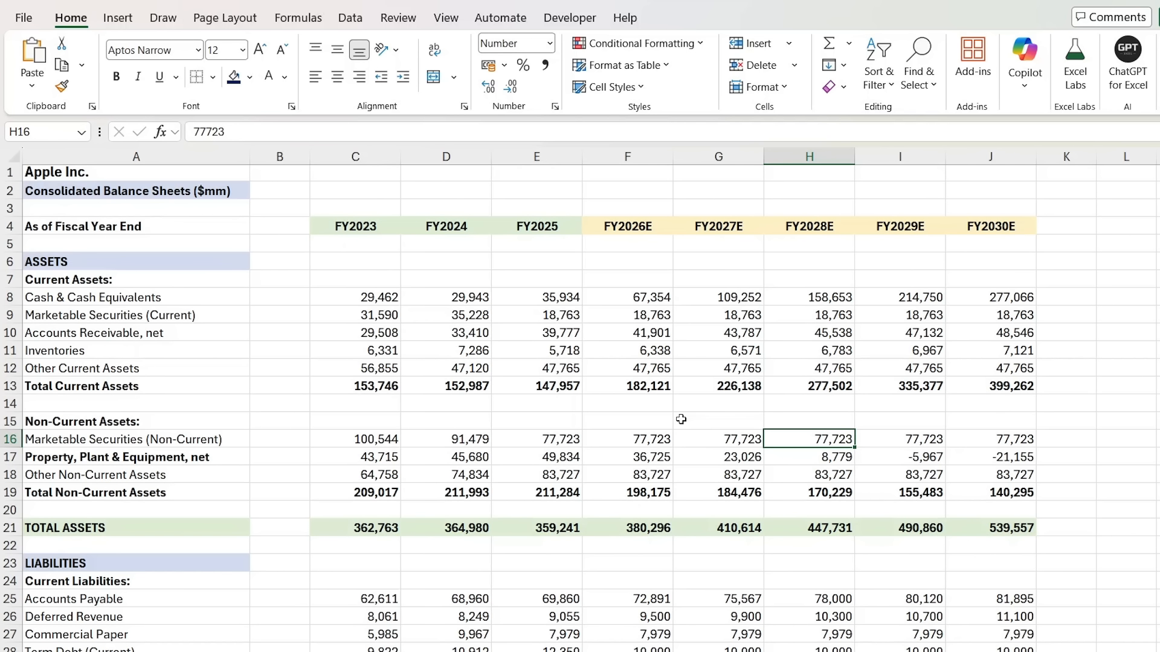
# - Examine the Property, Plant & Equipment row and its formulas for FY2029E and FY2030E
pyautogui.press('Down')
pyautogui.hotkey('shift', 'space')
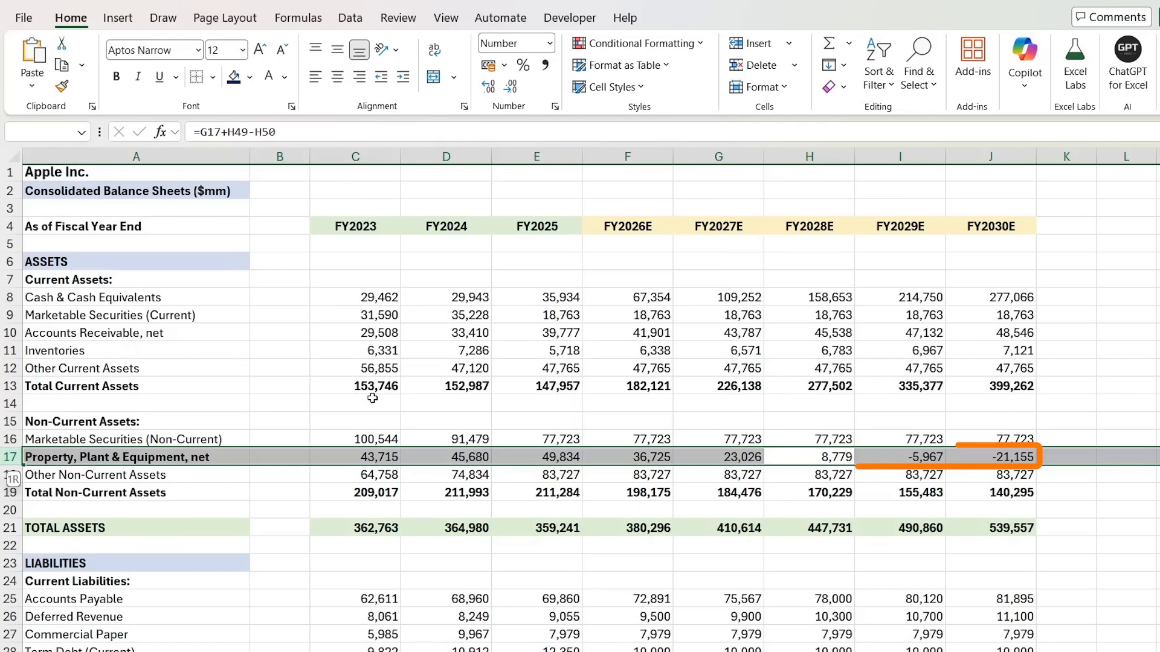
pyautogui.click(904, 456)
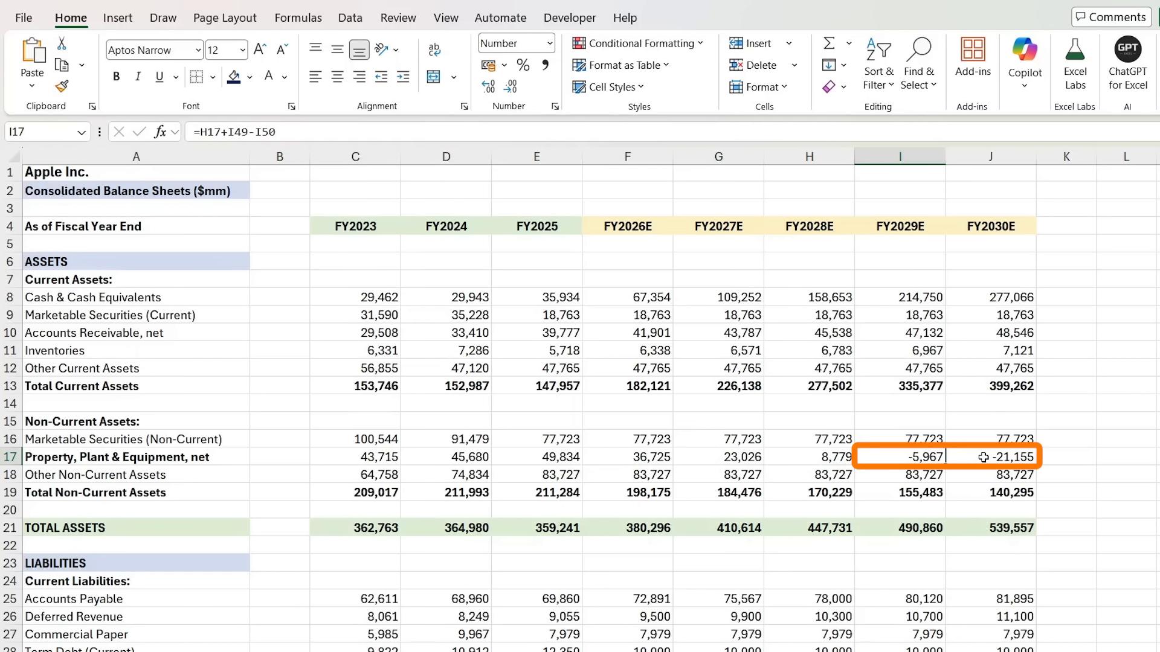
pyautogui.doubleClick(983, 458)
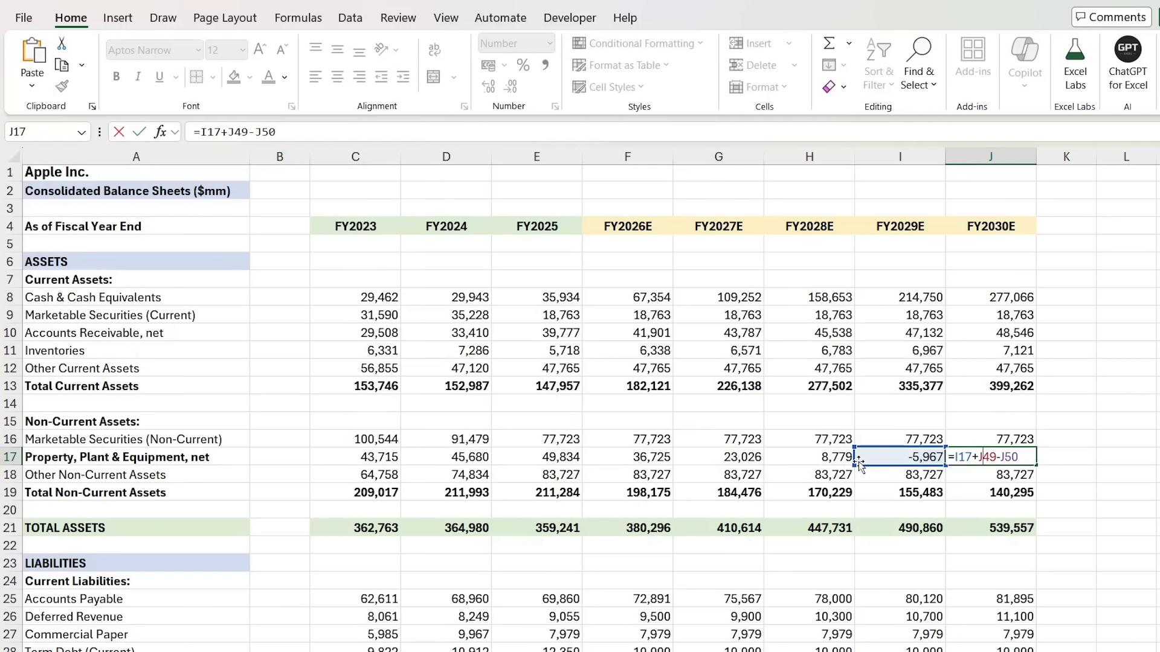
pyautogui.press('Escape')
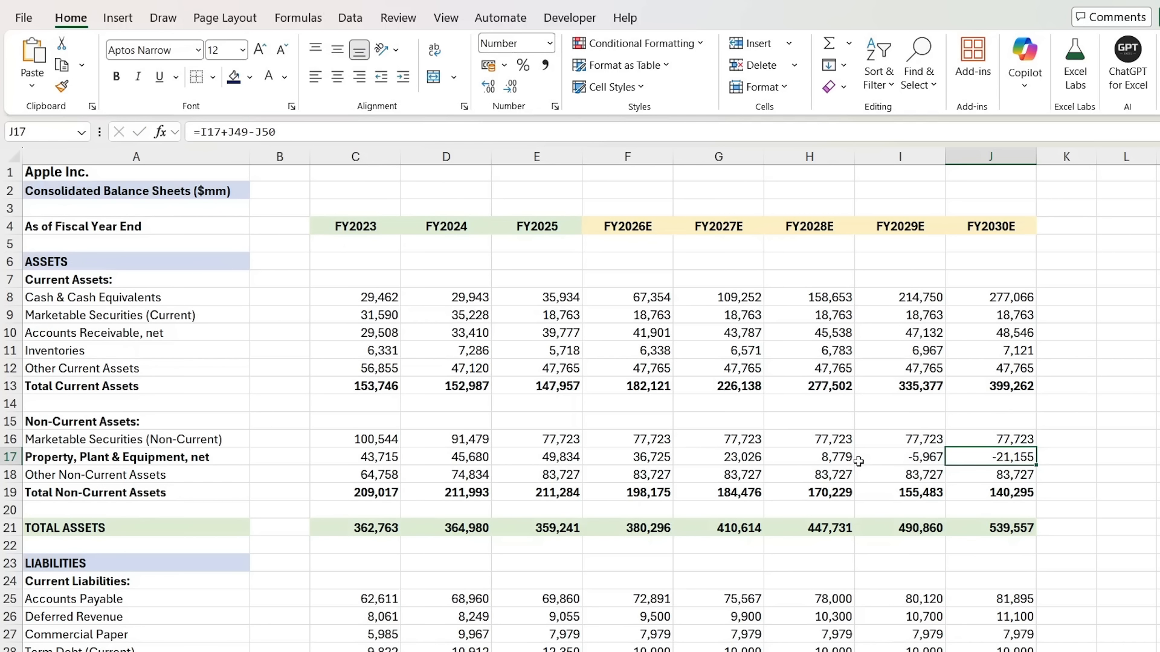
# - Trace the cell references of the FY2030E Property, Plant & Equipment formula in J17 down to the supporting schedules
pyautogui.press('F2')
pyautogui.scroll(-1, 991, 473)
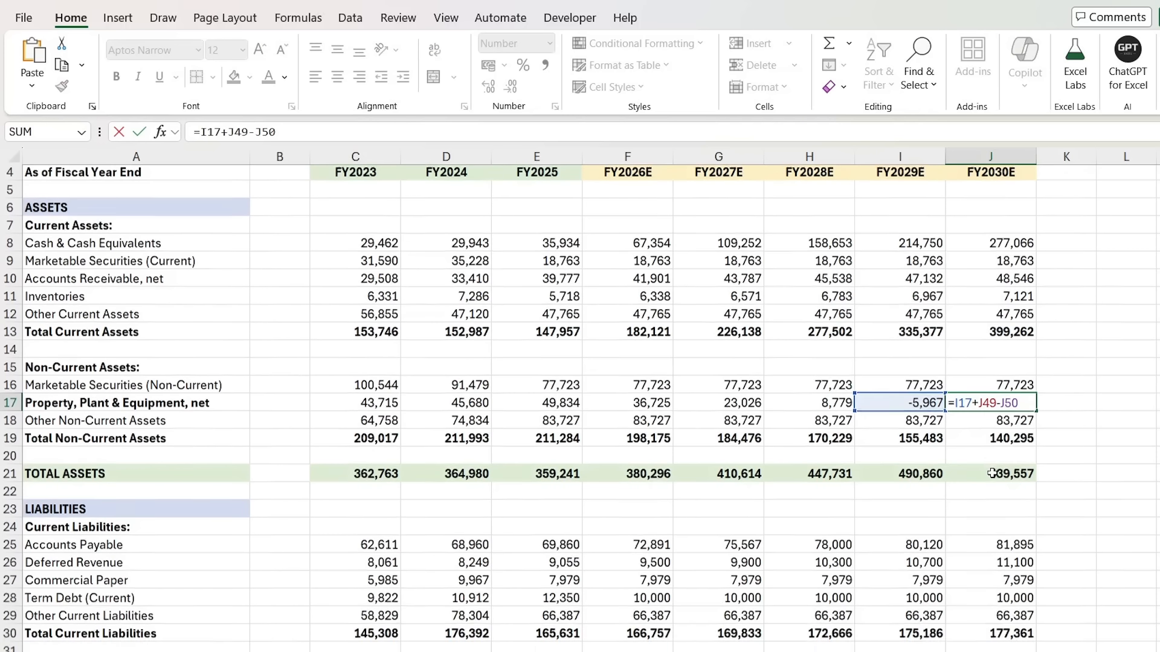
pyautogui.scroll(-8, 1021, 433)
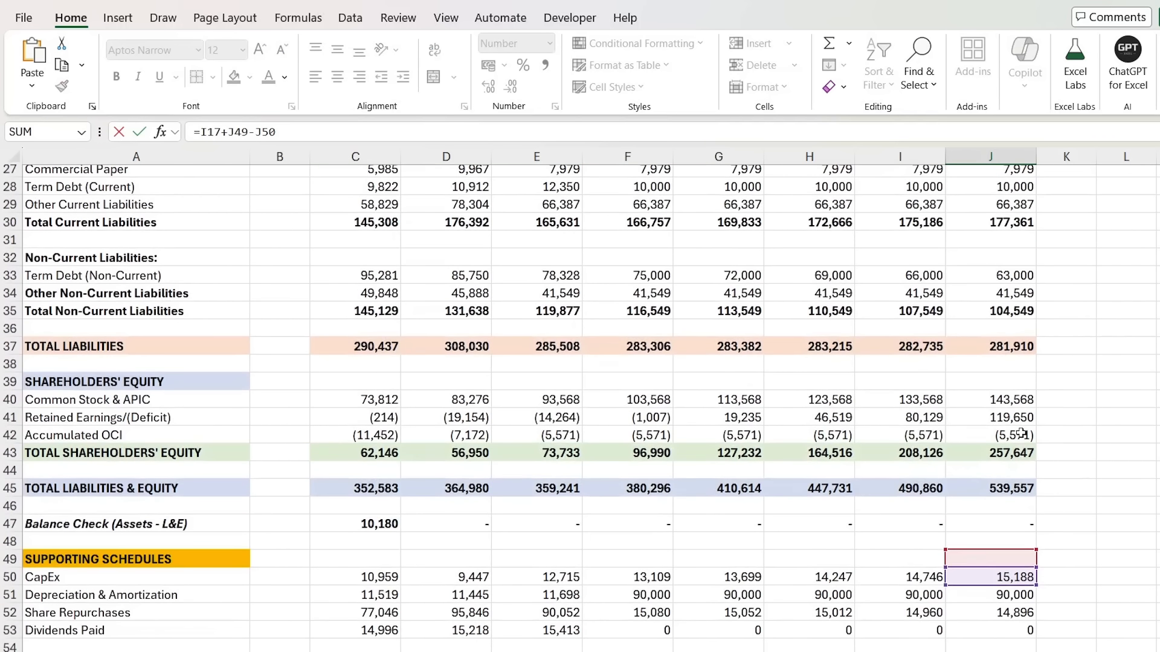
pyautogui.scroll(-3, 1020, 433)
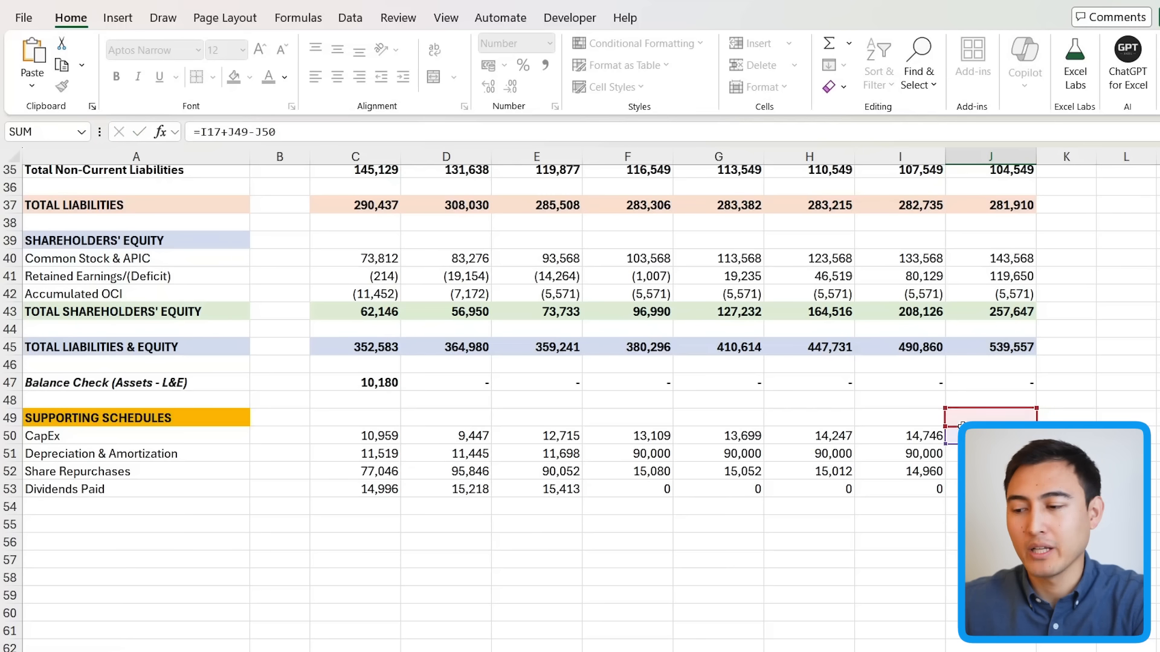
pyautogui.press('Return')
pyautogui.scroll(-5, 580, 408)
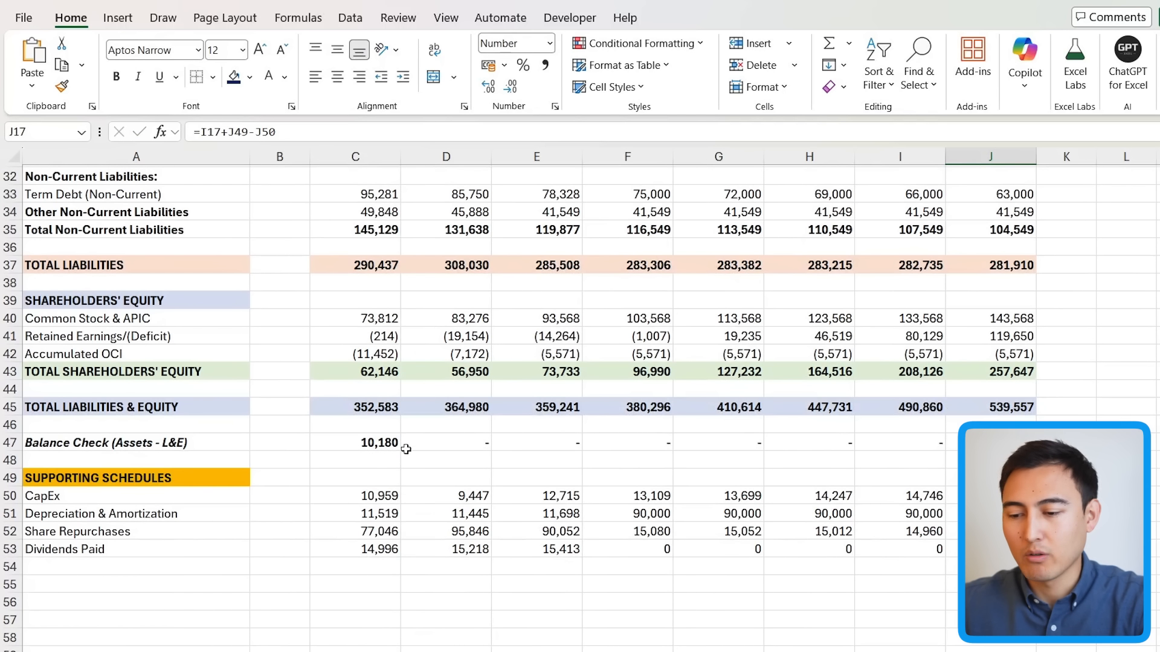
# - Inspect the FY2023 Balance Check formula in C47 and look across the rest of that row
pyautogui.click(360, 449)
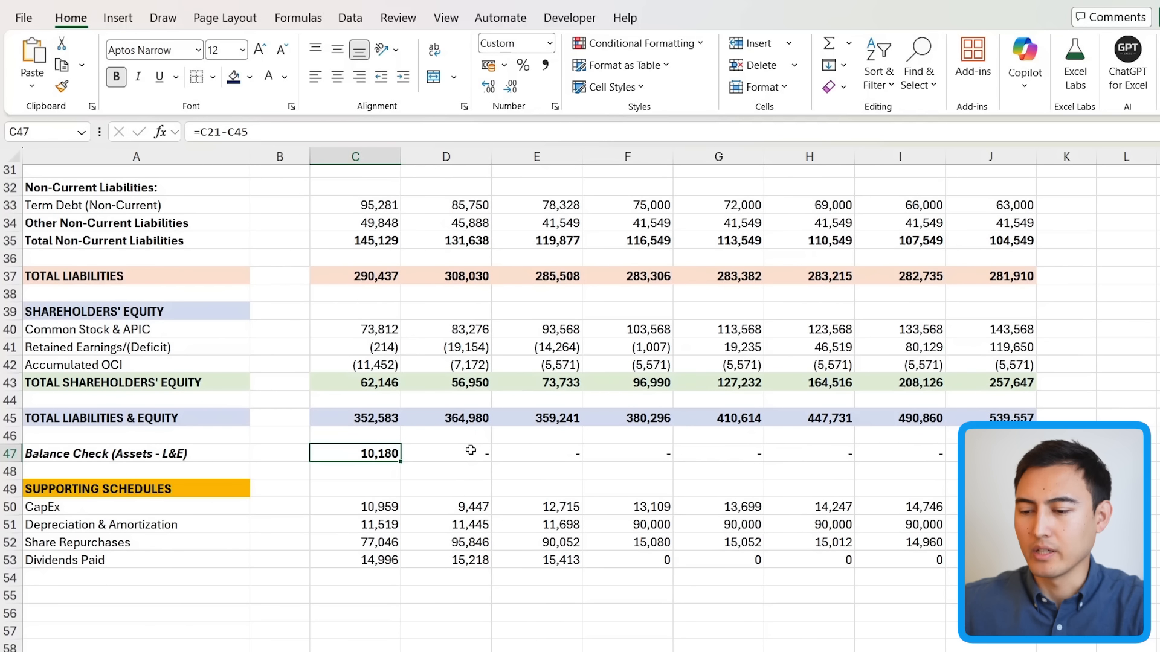
pyautogui.scroll(-2, 411, 423)
pyautogui.scroll(-1, 320, 350)
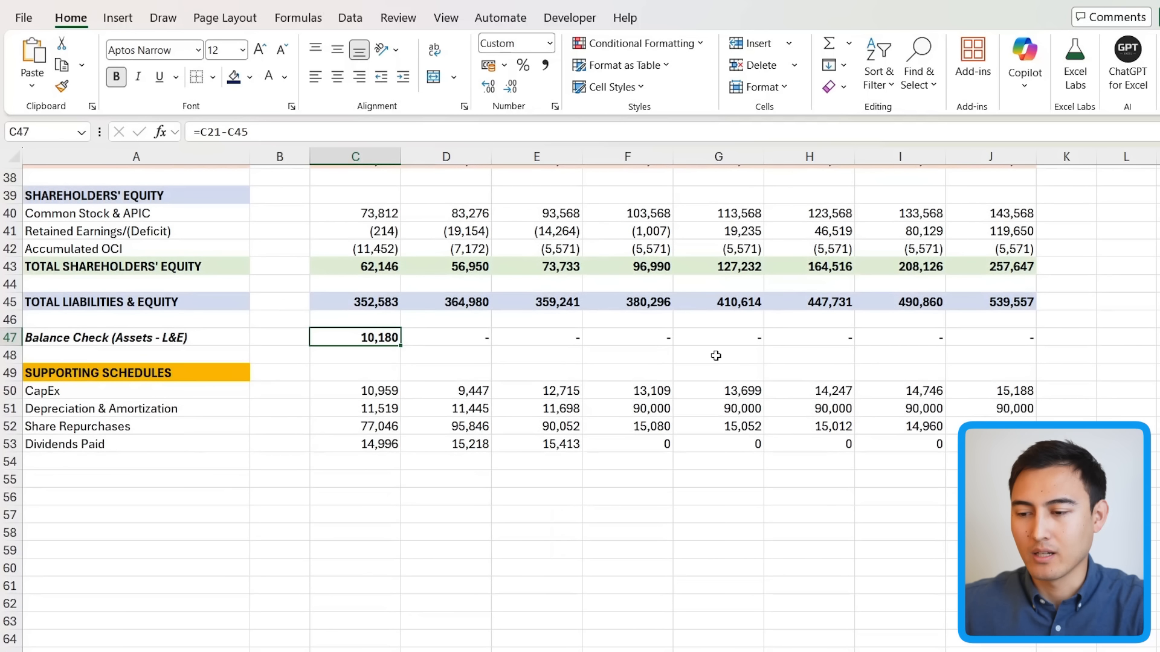
# - Check the historical Common Stock & APIC entries in row 40 for FY2023 to FY2025
pyautogui.scroll(1, 453, 309)
pyautogui.click(149, 270)
pyautogui.press('Right')
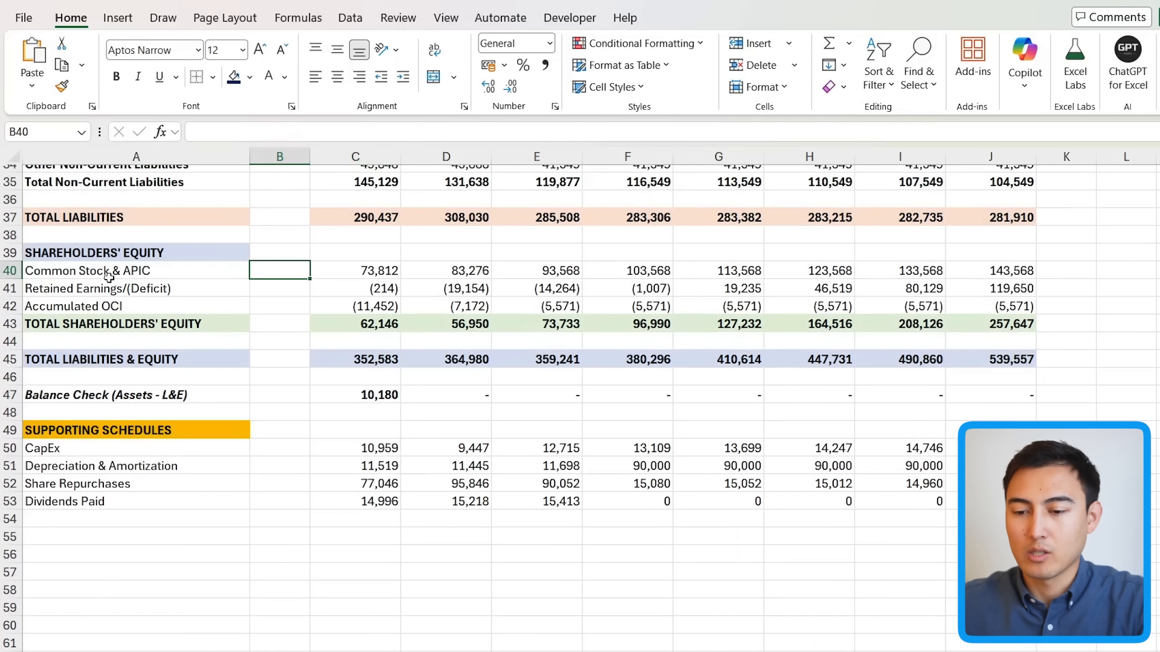
pyautogui.press('Right')
pyautogui.press('Right')
pyautogui.scroll(5, 544, 276)
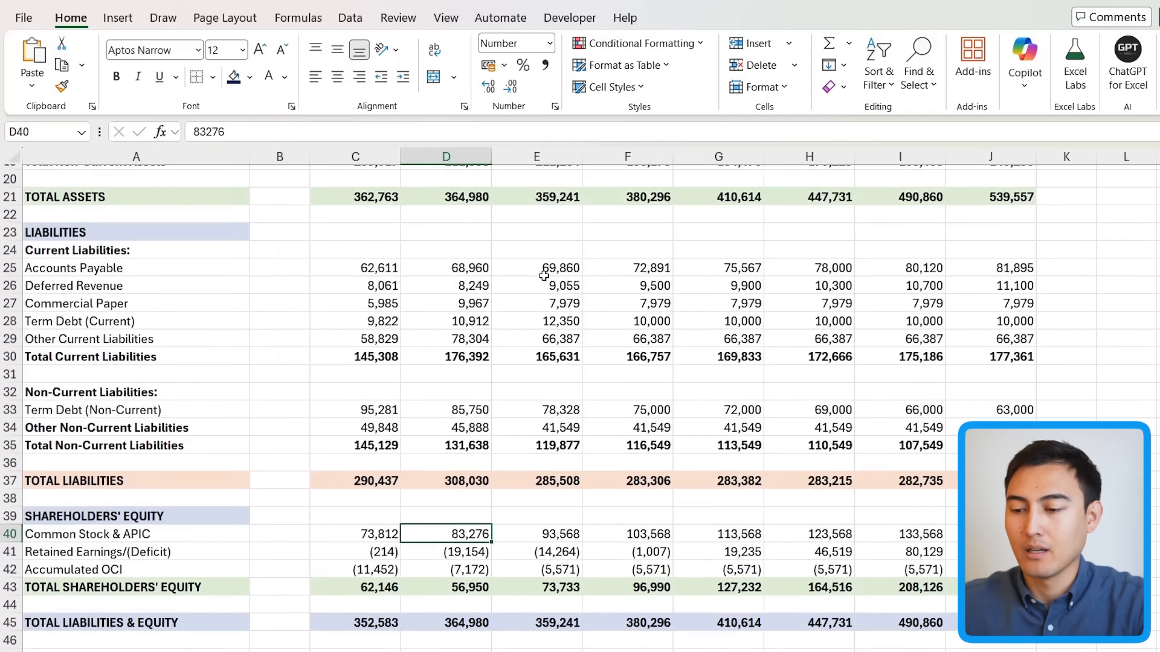
pyautogui.scroll(-2, 544, 276)
pyautogui.press('Right')
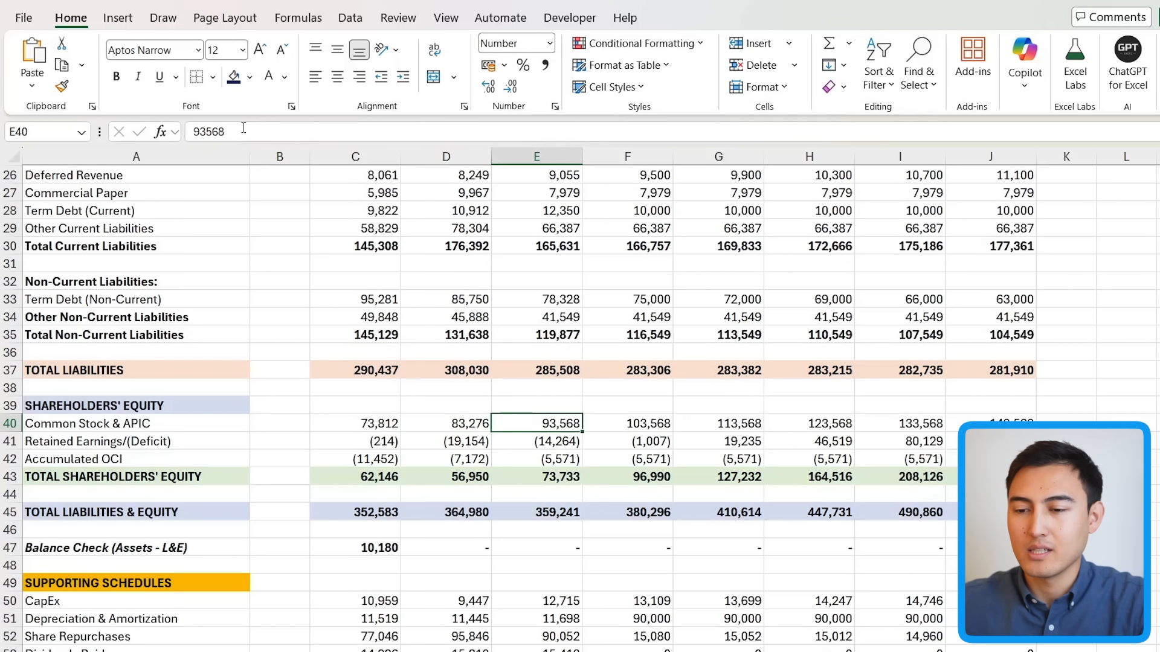
# - Inspect the Common Stock & APIC forecast formulas for FY2026E to FY2028E, focusing on the hardcoded 10000 increment
pyautogui.press('Right')
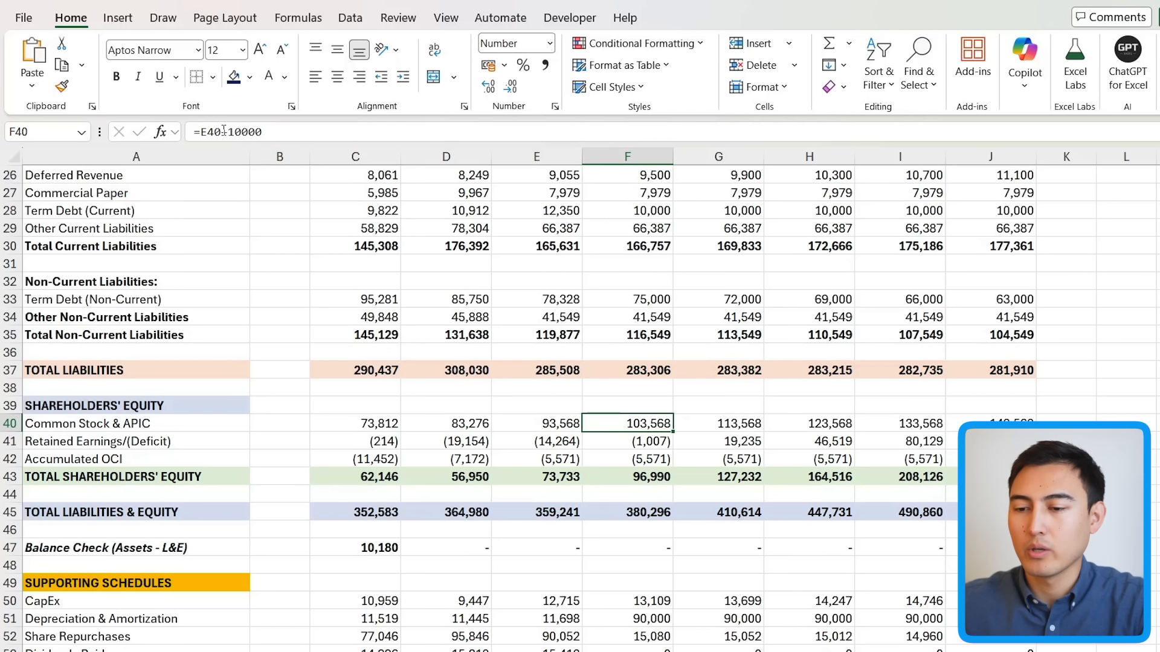
pyautogui.click(223, 130)
pyautogui.hotkey('shift', 'End')
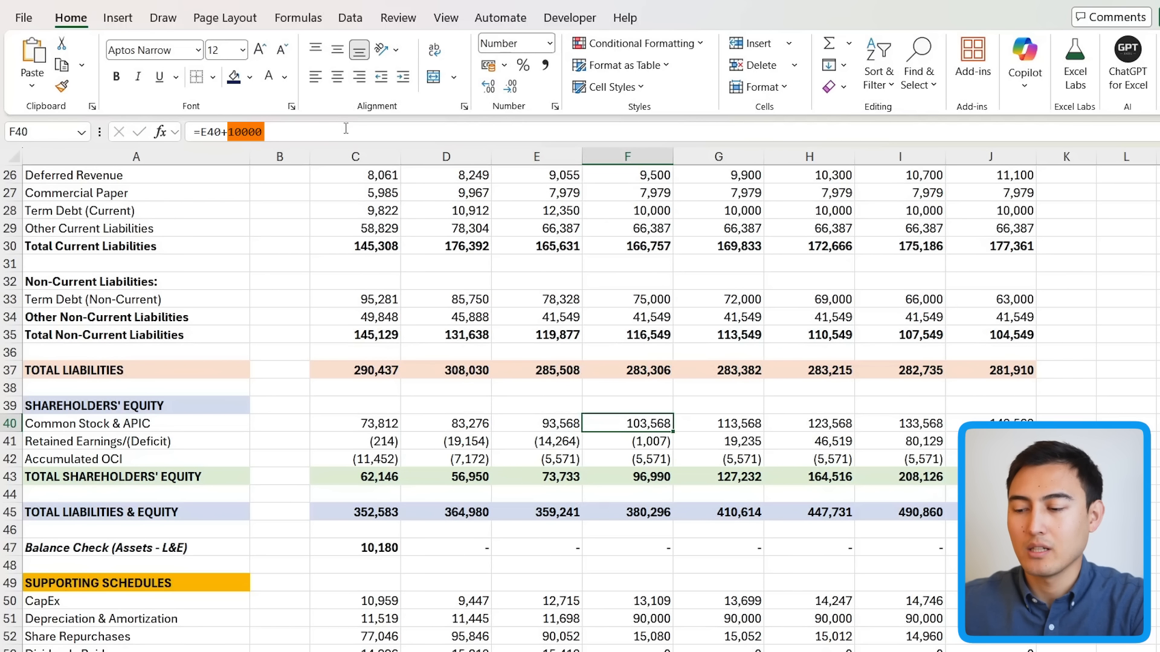
pyautogui.press('Right')
pyautogui.click(259, 130)
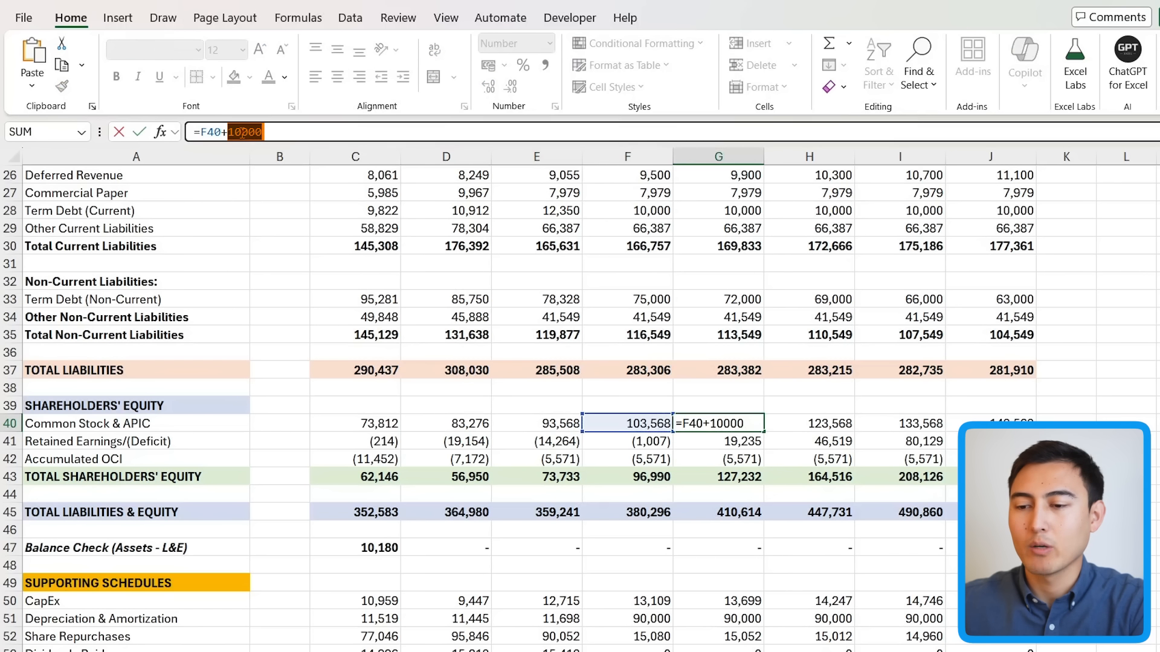
pyautogui.press('Escape')
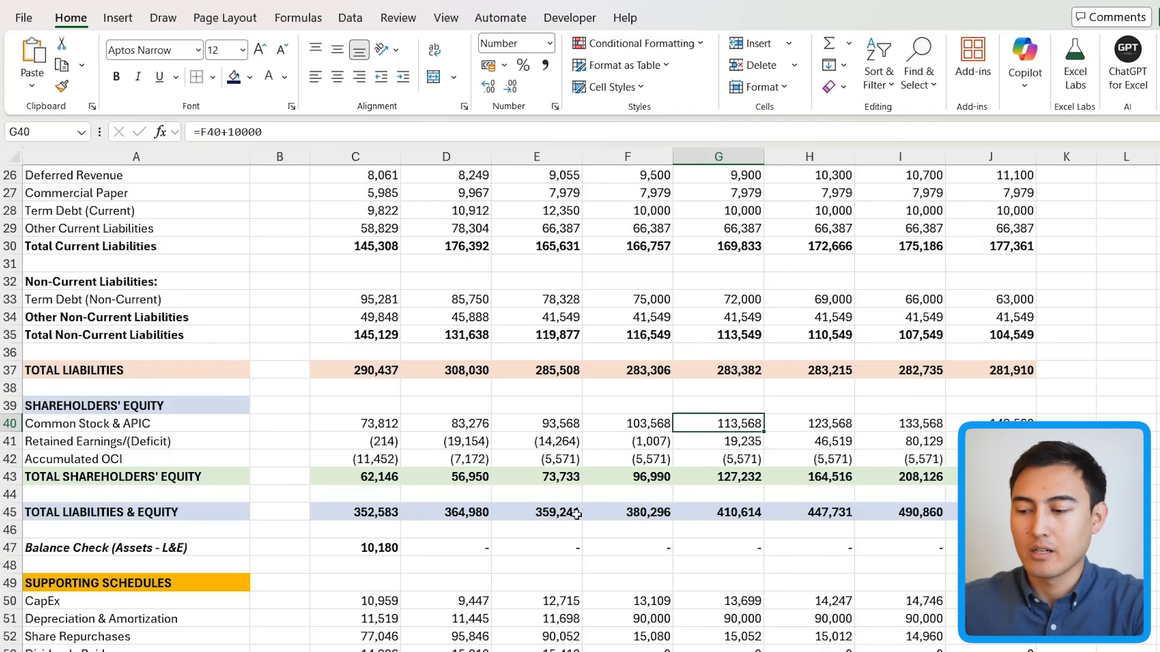
pyautogui.press('Right')
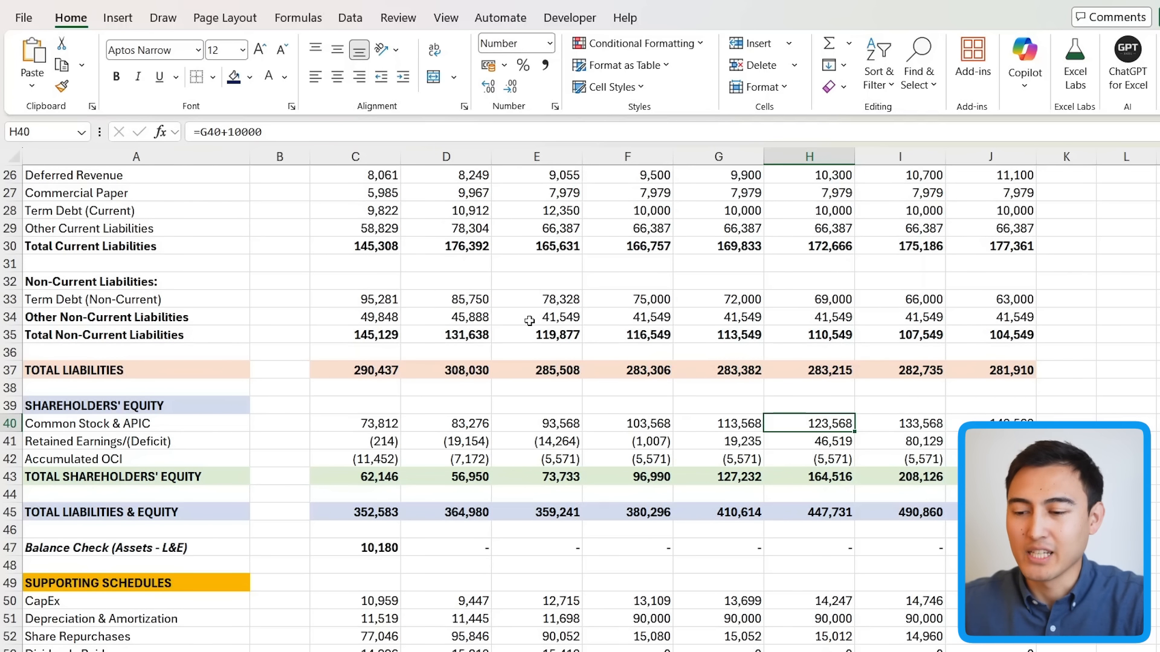
# - Inspect the FY2026E Cash & Cash Equivalents formula in F8 of the balance sheet
pyautogui.scroll(8, 529, 321)
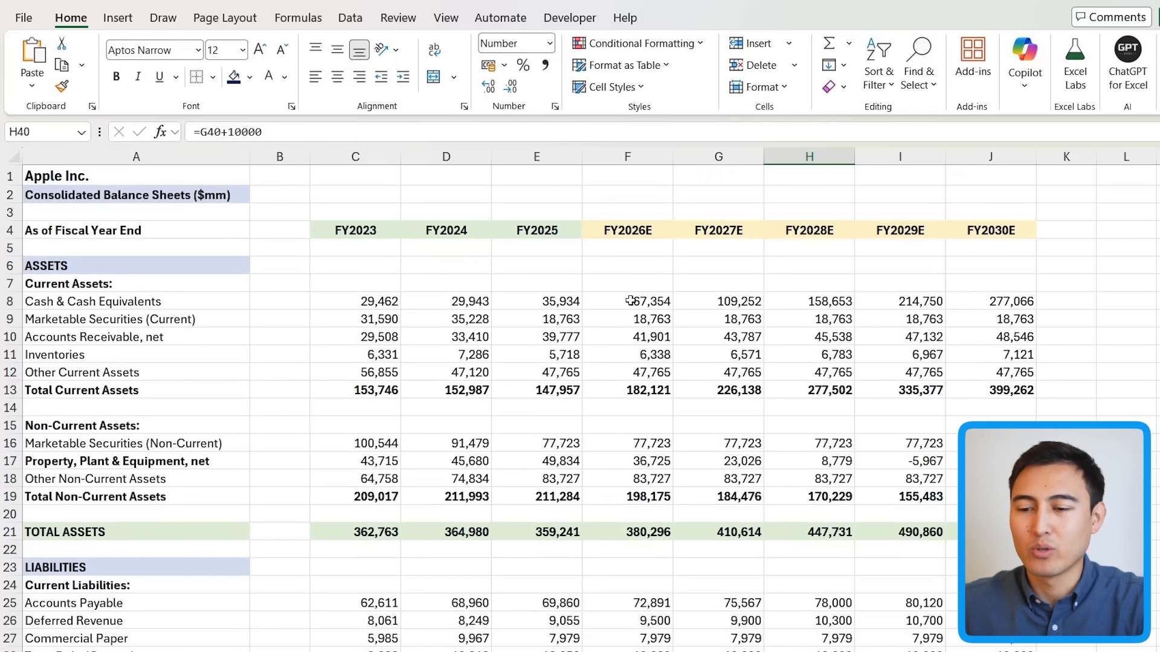
pyautogui.click(630, 300)
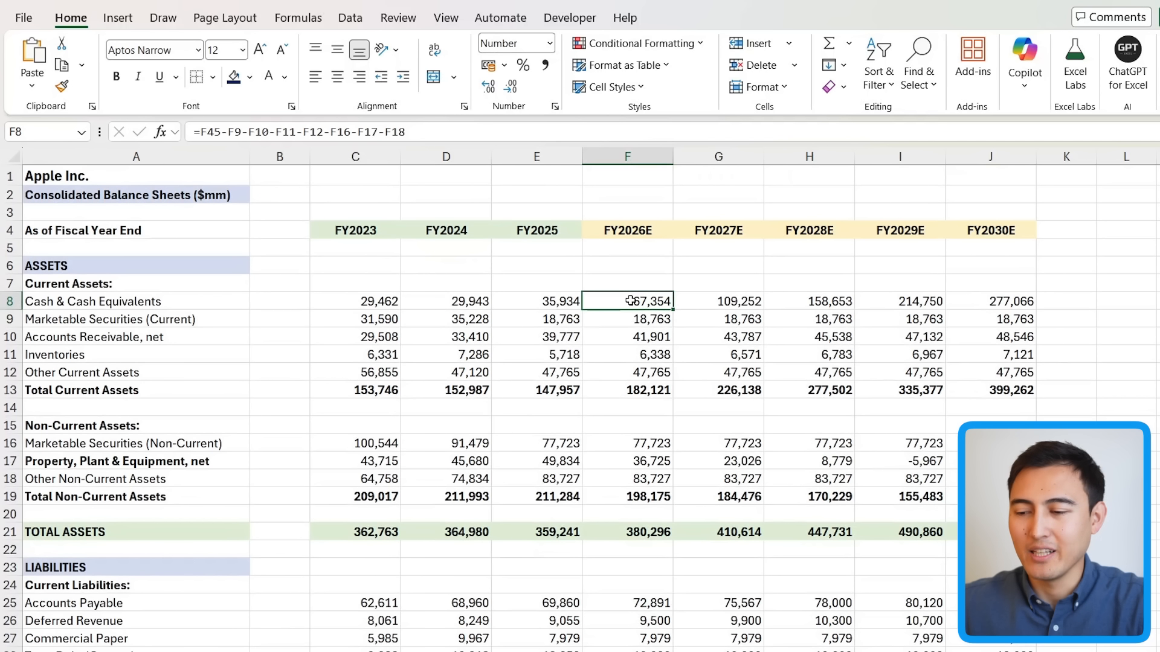